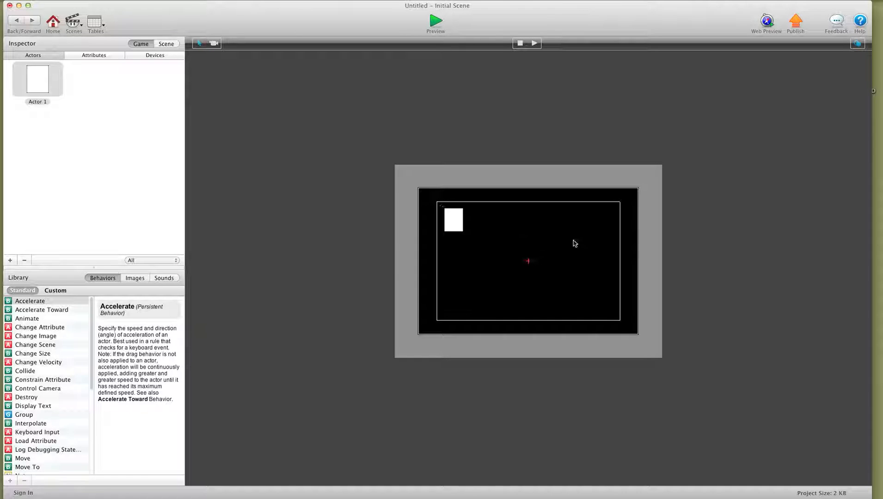
Step: Nudge the white actor slightly downward near the upper-left corner of the scene
click(106, 90)
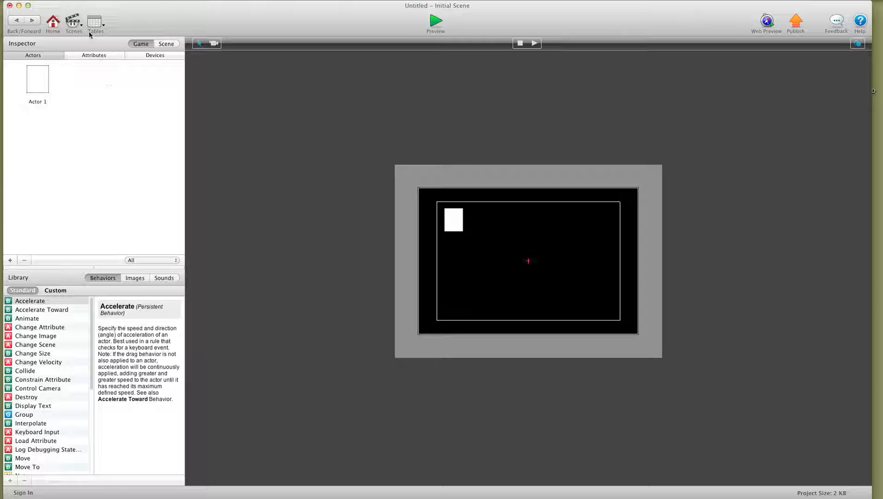
click(457, 219)
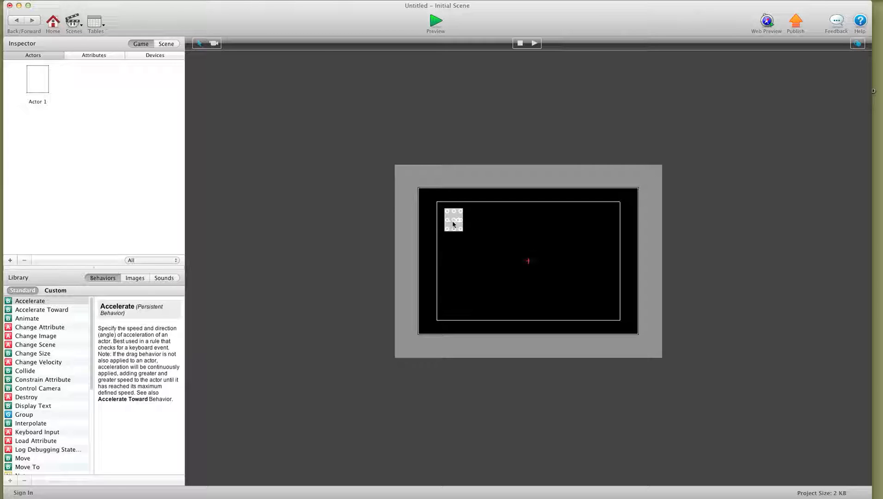
drag(454, 222, 453, 226)
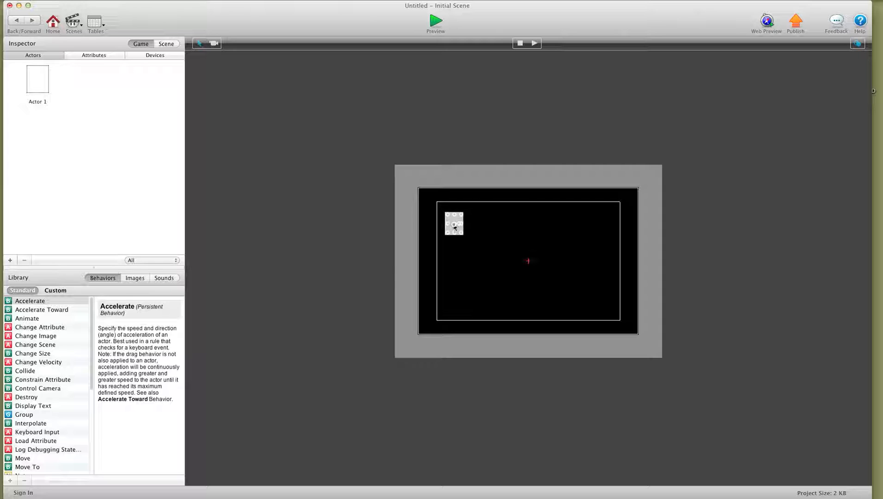
Step: Set the placed actor's position to X 78 and Y 242, and return to the scene
double_click(454, 227)
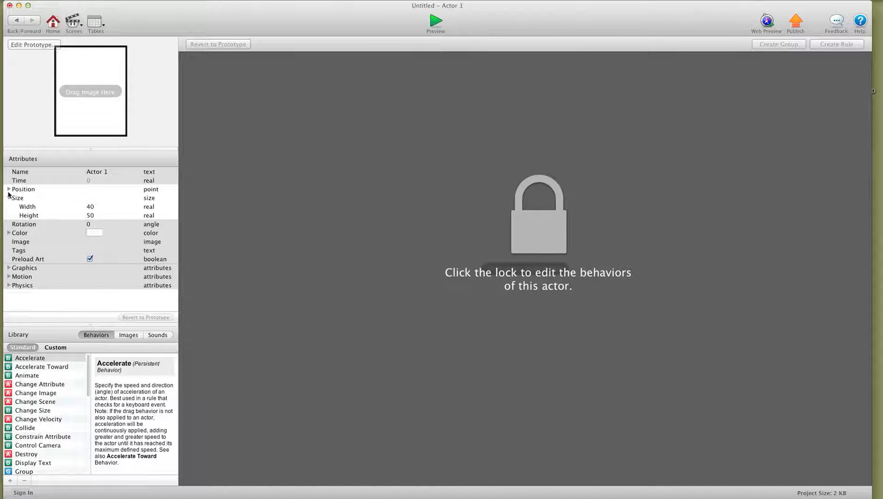
click(9, 189)
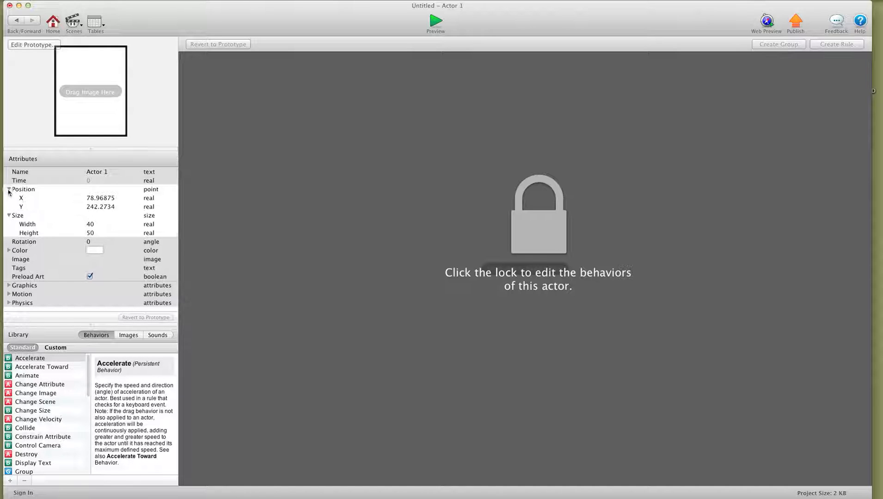
double_click(103, 199)
text(78)
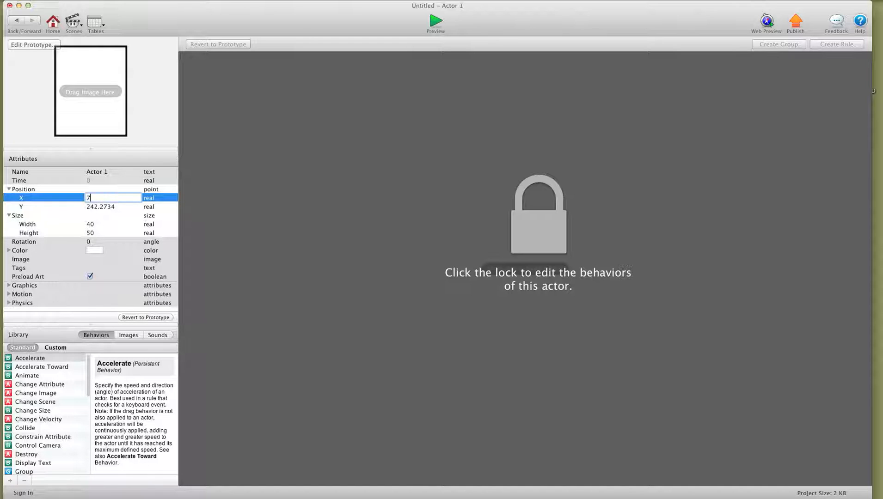
click(94, 207)
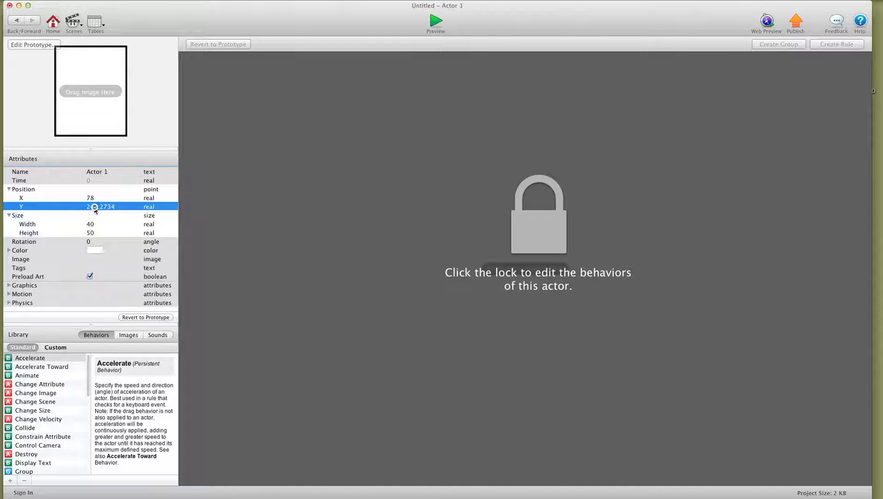
double_click(94, 207)
text(242)
click(93, 198)
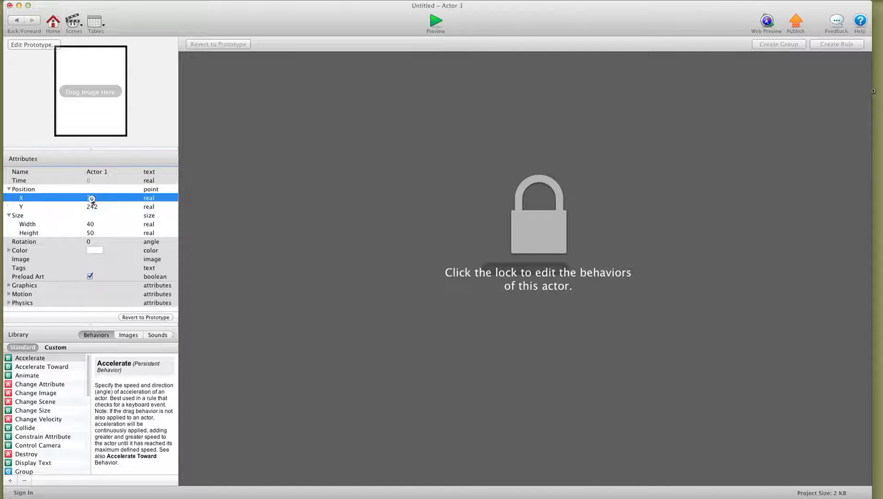
click(11, 23)
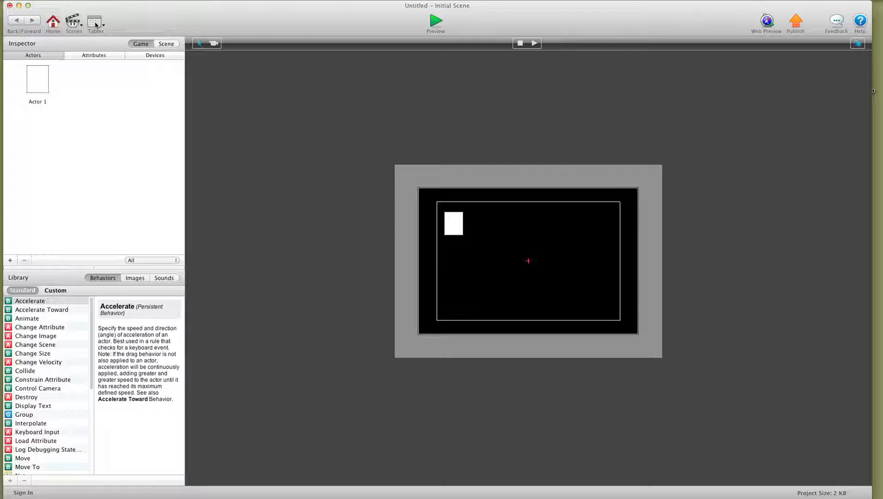
Step: Add a new table to the project and open it for editing
click(55, 22)
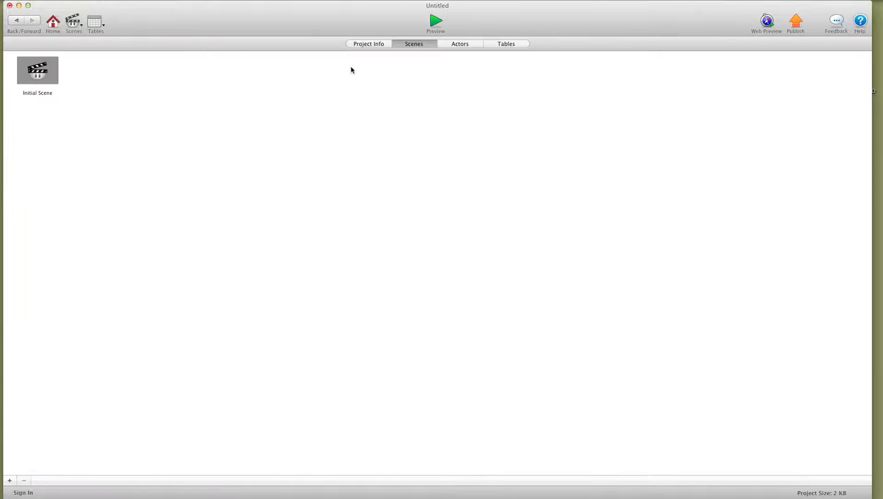
click(503, 42)
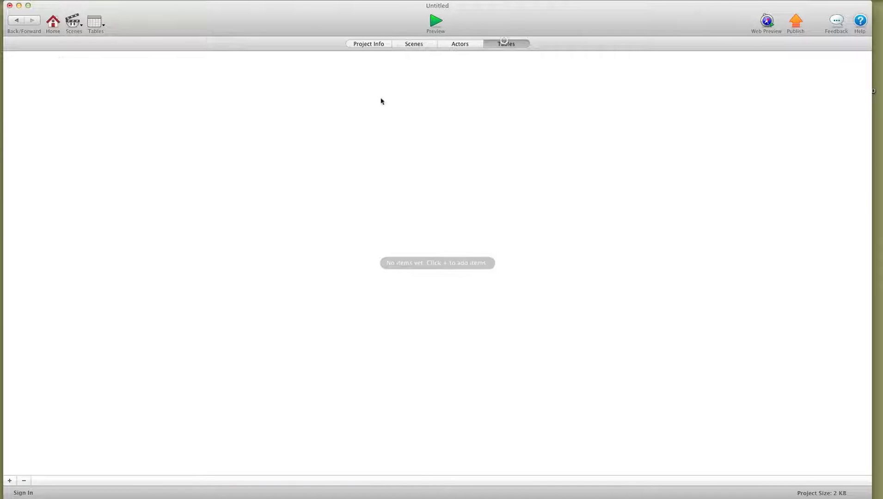
click(9, 480)
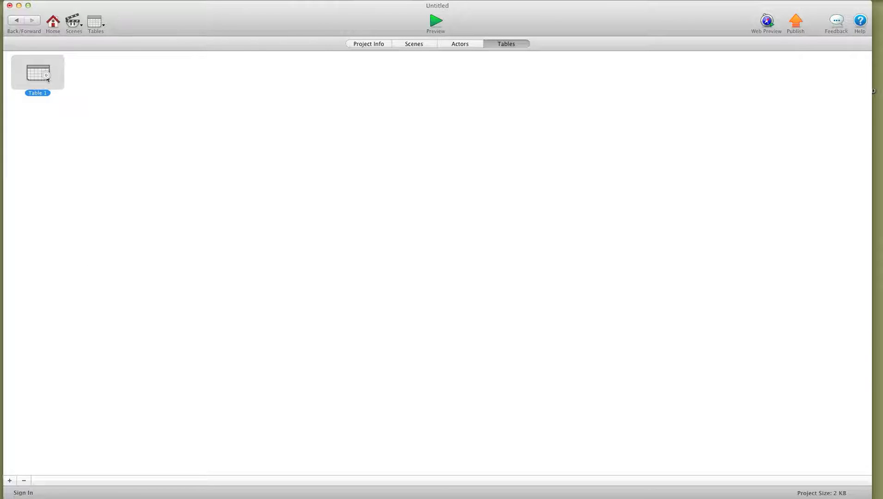
double_click(38, 73)
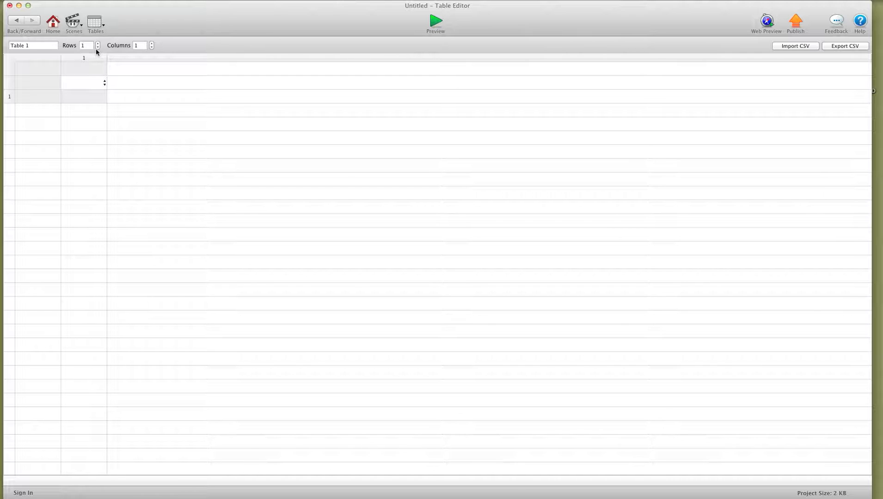
Step: Size the table to 15 columns and 2 rows
click(152, 43)
click(152, 43)
click(152, 43)
click(152, 43)
click(152, 43)
click(152, 43)
click(152, 43)
click(152, 43)
click(152, 43)
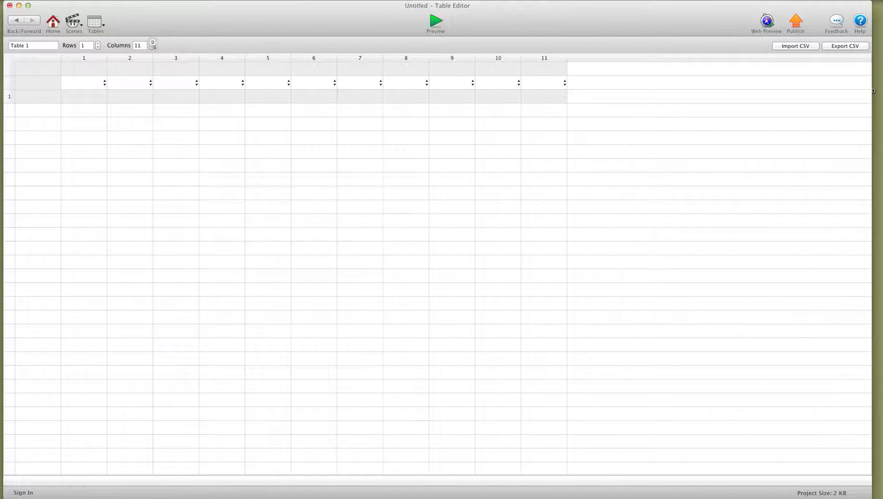
click(152, 43)
click(152, 43)
click(152, 43)
click(152, 43)
click(152, 43)
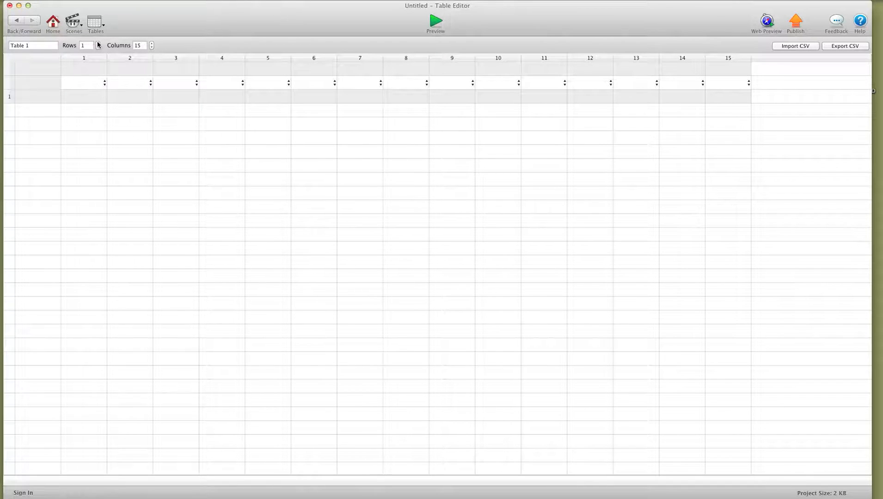
click(98, 43)
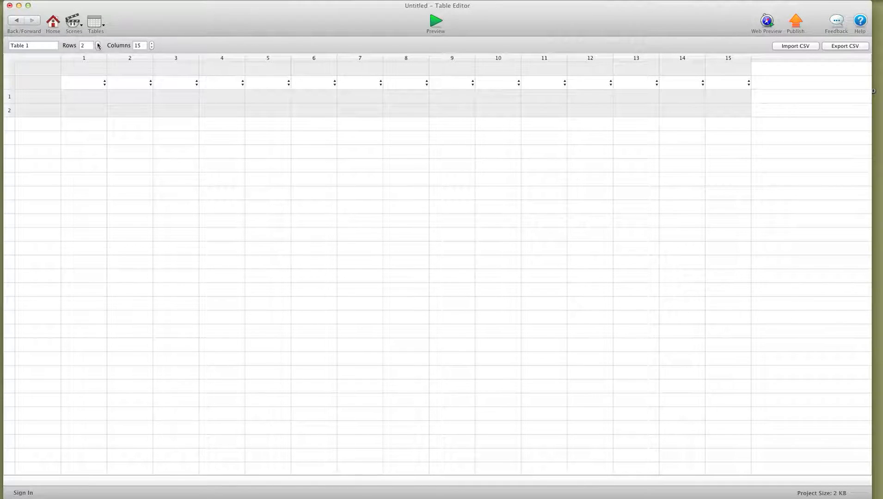
Step: Set the data type of table columns 1 through 6 to Real
click(96, 86)
click(88, 100)
click(136, 83)
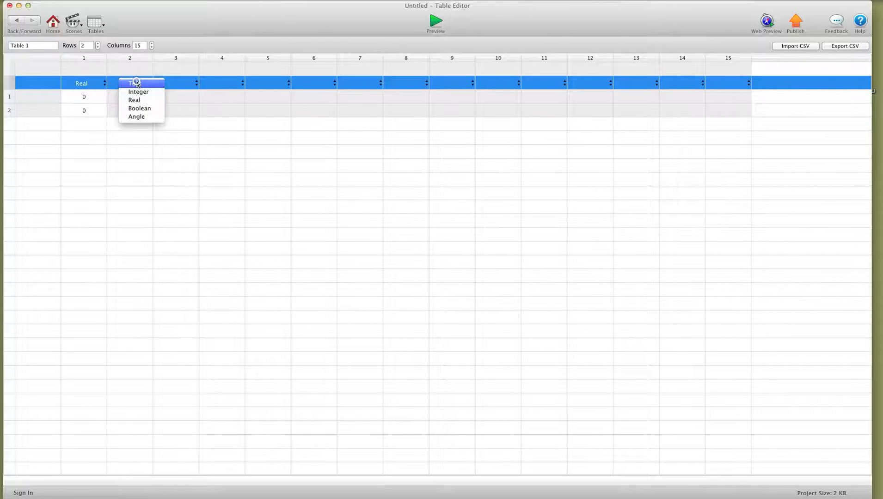
click(134, 100)
click(189, 84)
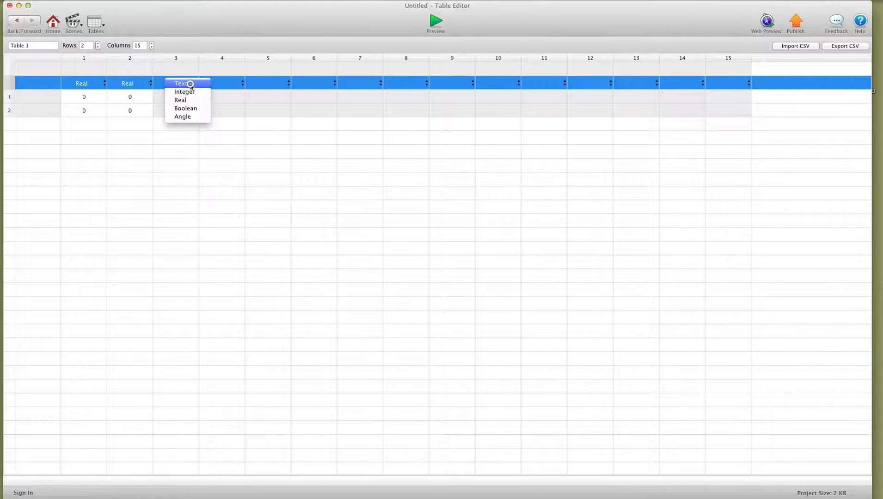
click(187, 100)
click(238, 84)
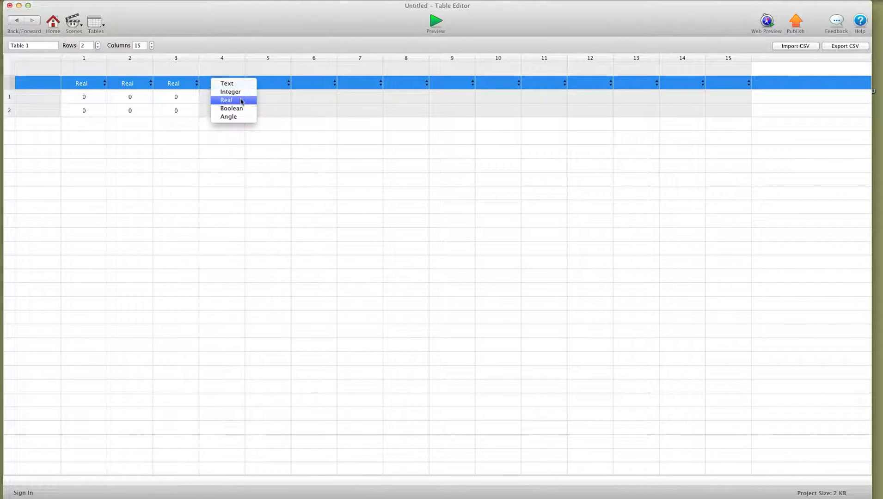
click(241, 100)
click(278, 84)
click(277, 99)
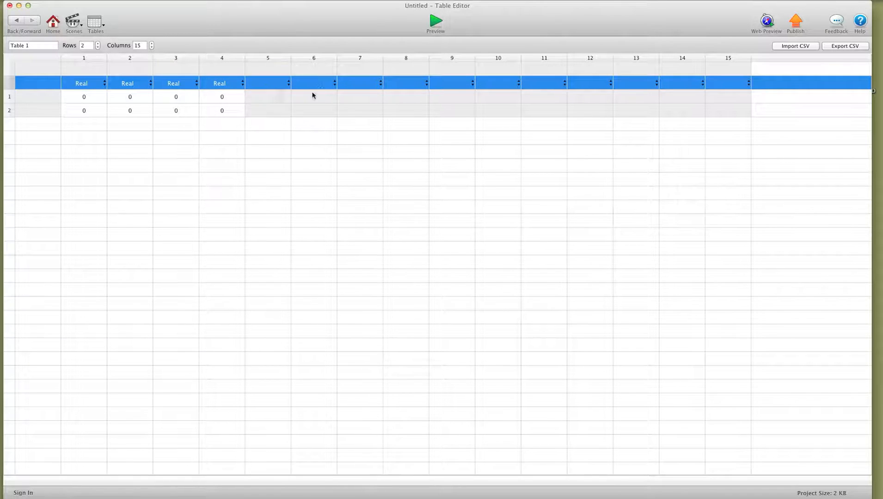
click(322, 84)
click(319, 100)
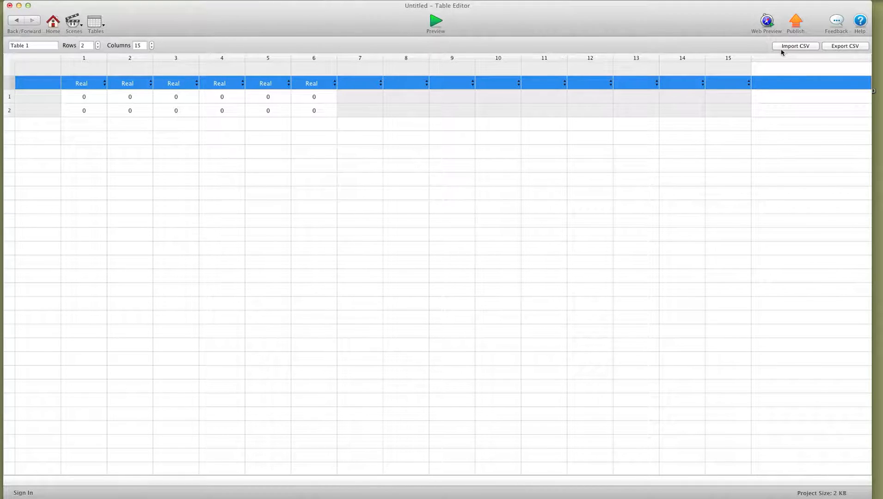
Step: Export the table to the Desktop as a CSV file named rrrr
click(841, 47)
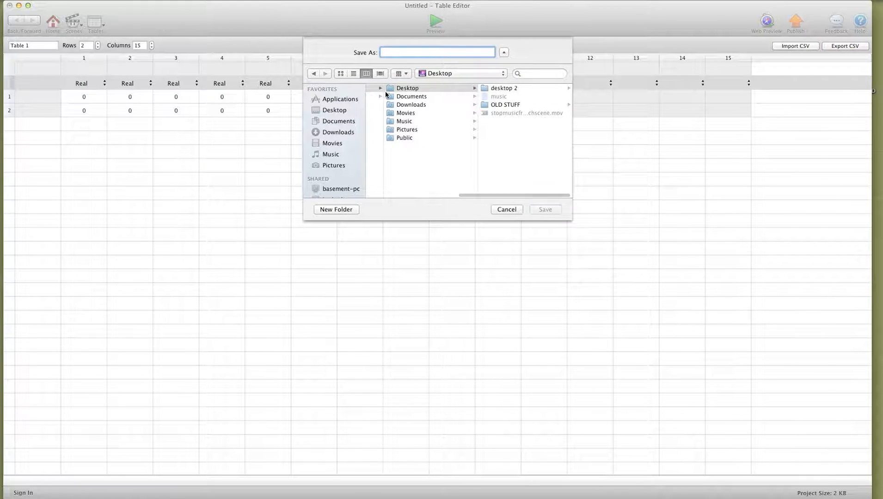
text(rrrr)
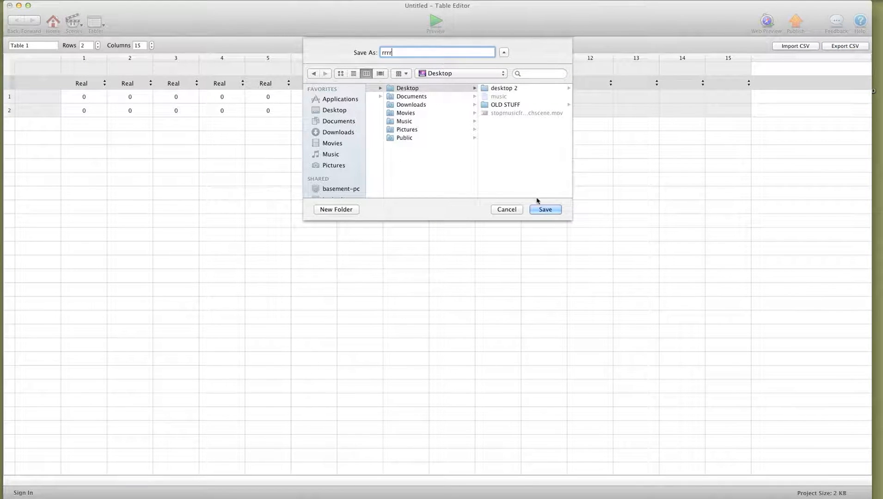
click(545, 209)
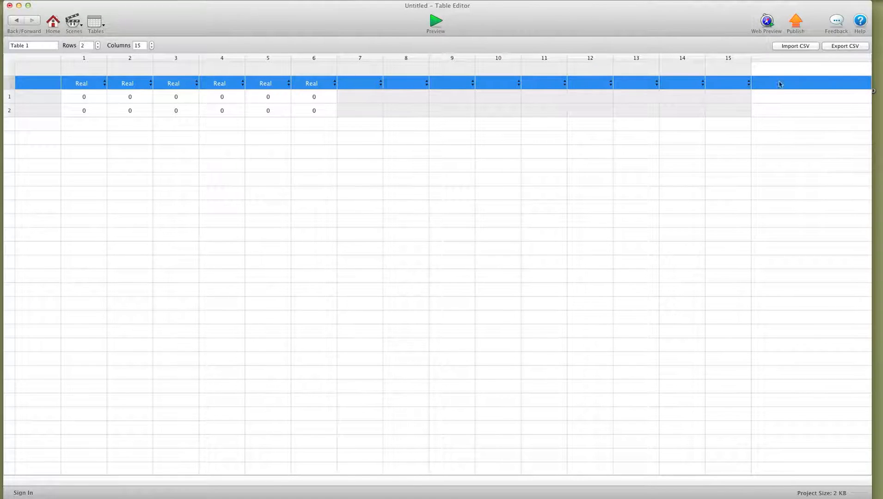
Step: Import rrrr.csv from the Desktop into the table with Reals as the data type
click(803, 45)
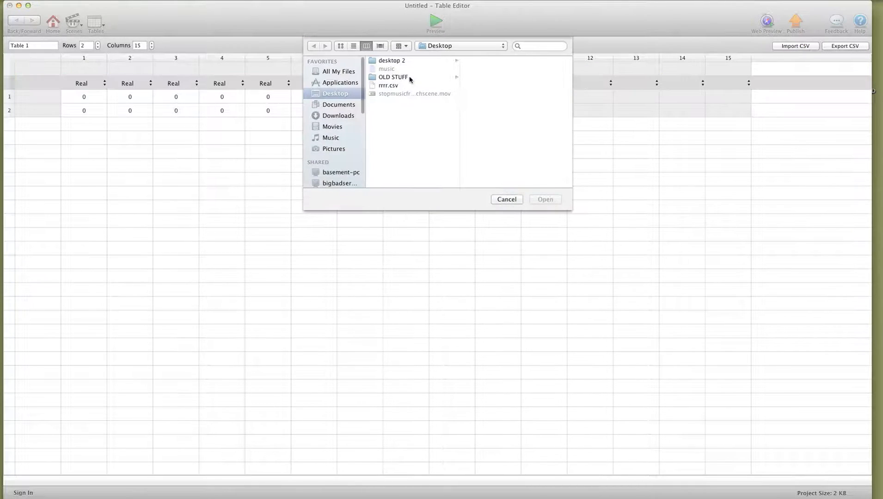
double_click(390, 85)
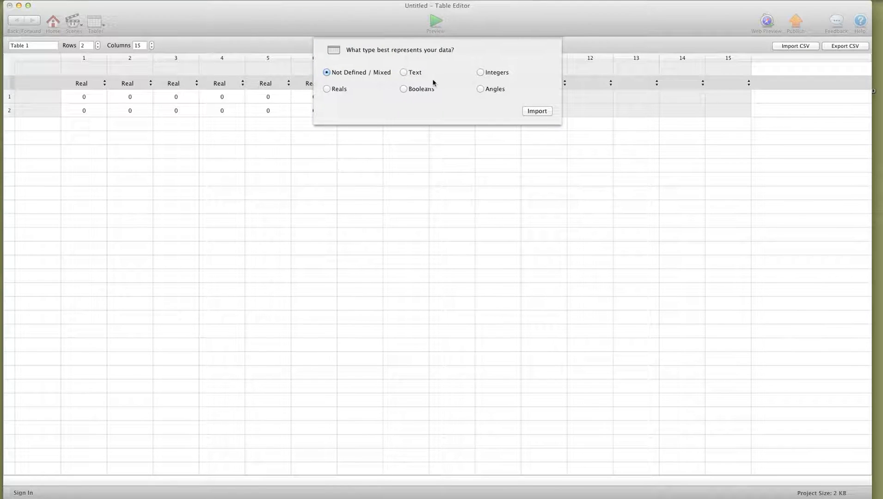
click(336, 93)
click(537, 111)
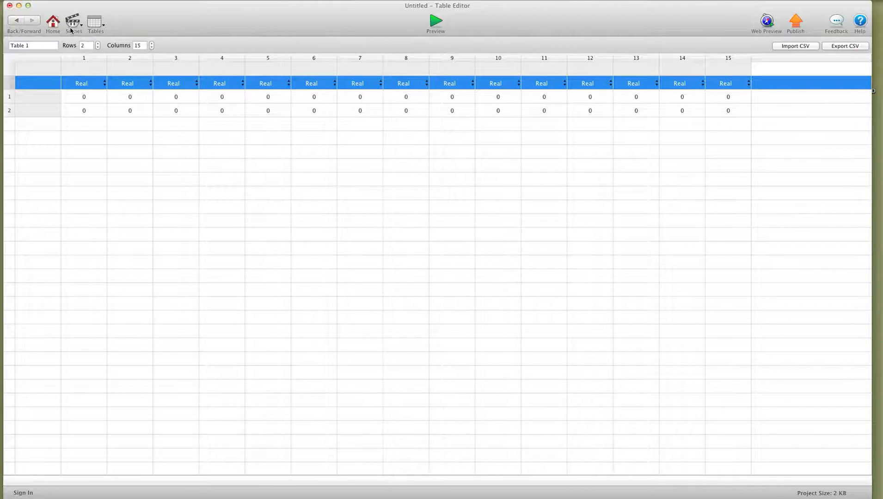
Step: Open the white actor in Initial Scene to check its X and Y position, and return to the scene
click(52, 22)
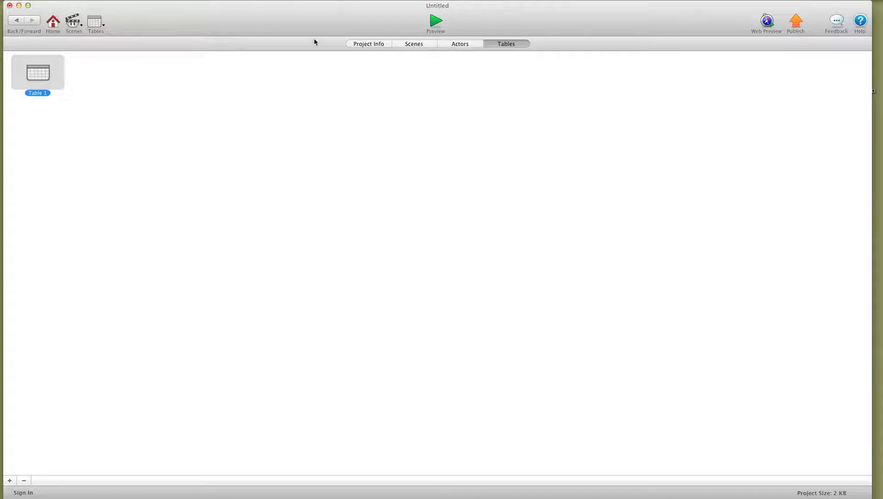
click(406, 43)
double_click(15, 82)
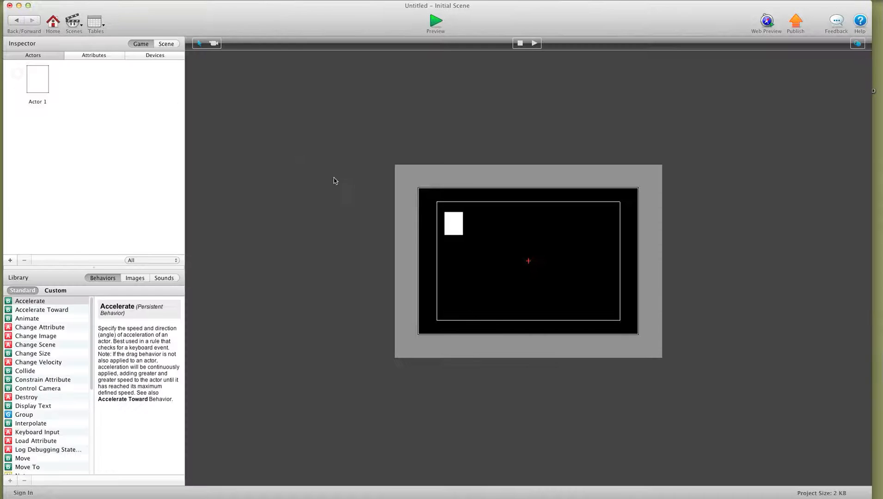
double_click(453, 223)
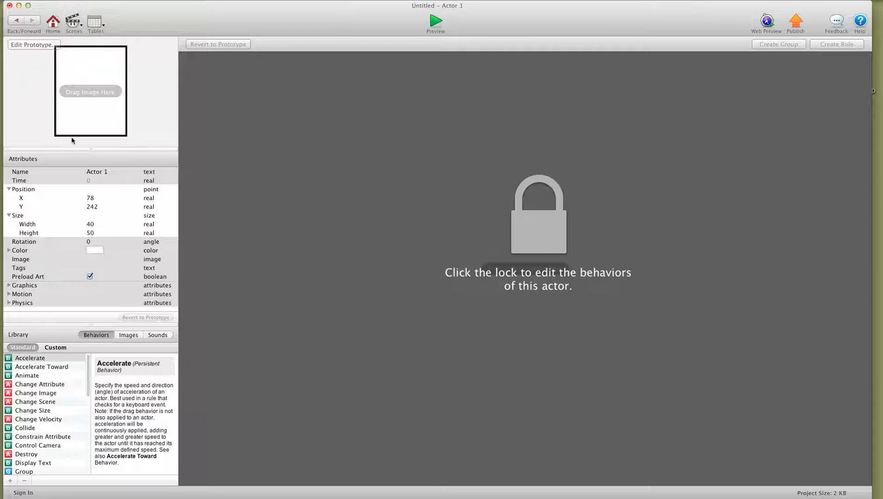
click(16, 21)
Step: In column 1 of Table 1, enter 78 in row 1 and 242 in row 2
click(95, 22)
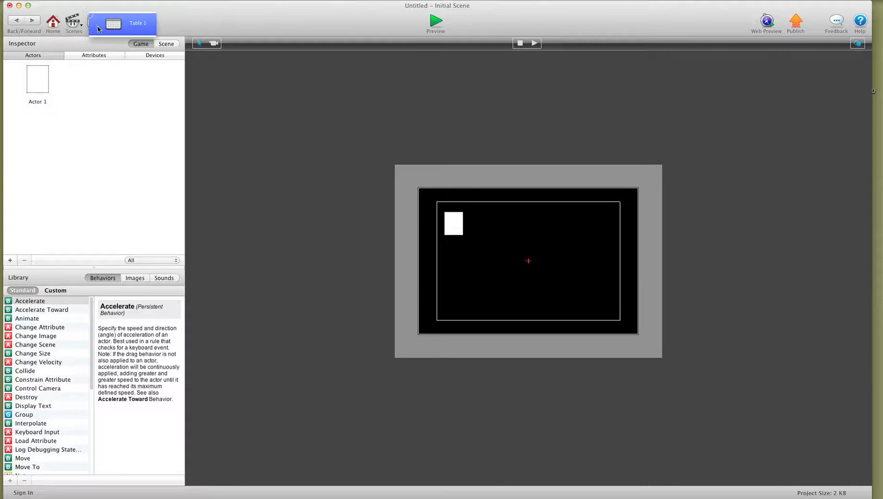
click(121, 27)
double_click(92, 97)
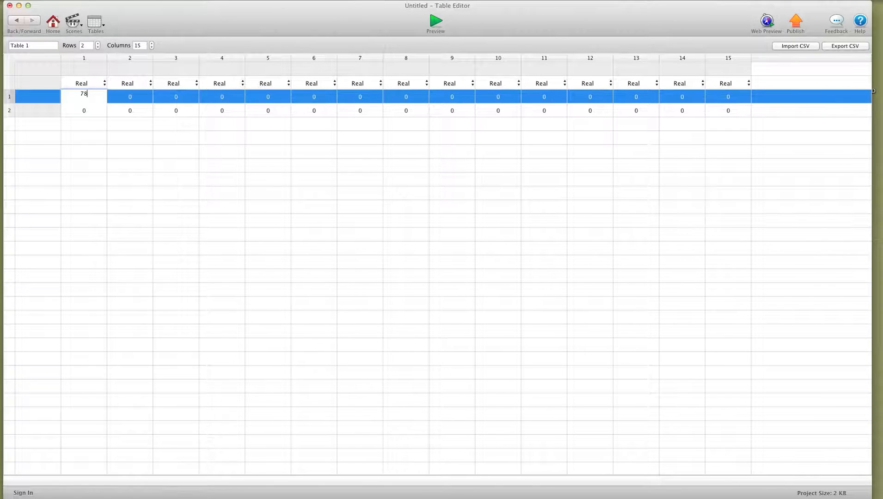
double_click(85, 115)
text(242)
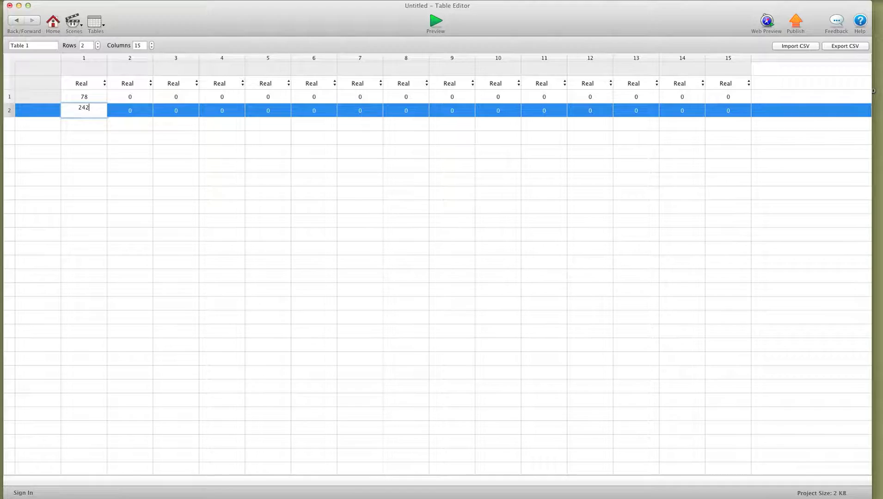
Step: Label row 1 of Table 1 as x and row 2 as y
double_click(42, 97)
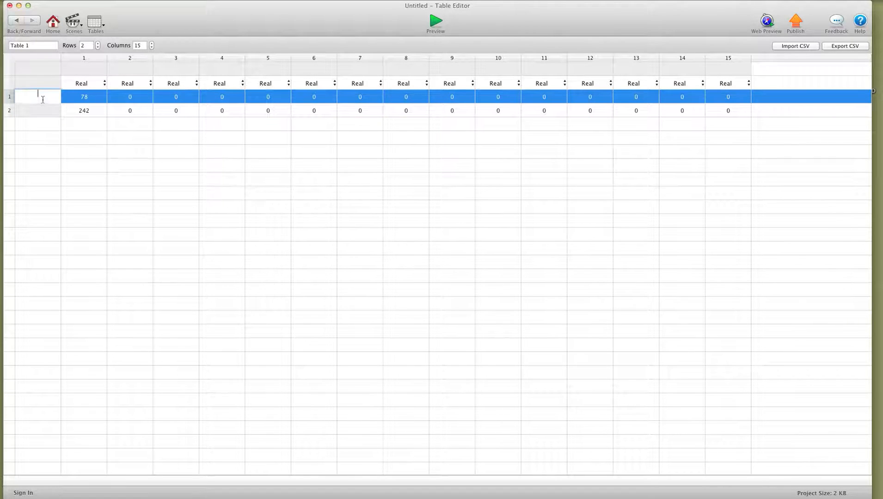
text(x)
double_click(41, 110)
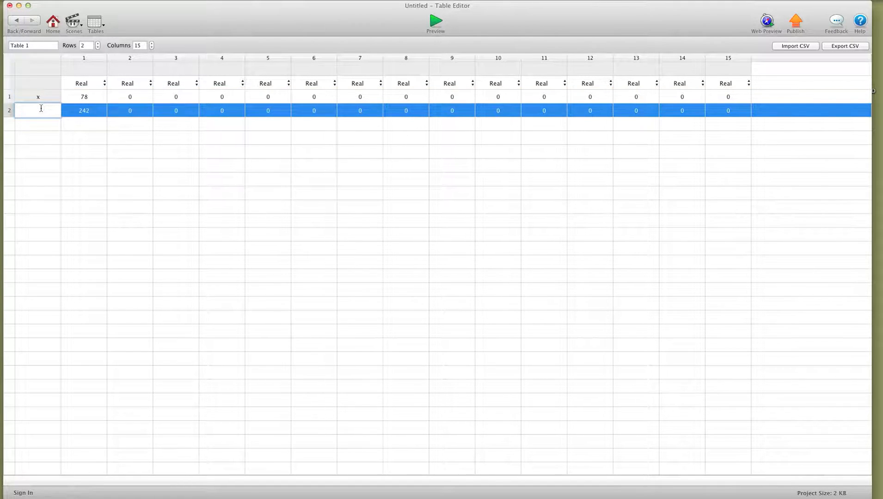
text(y)
click(44, 139)
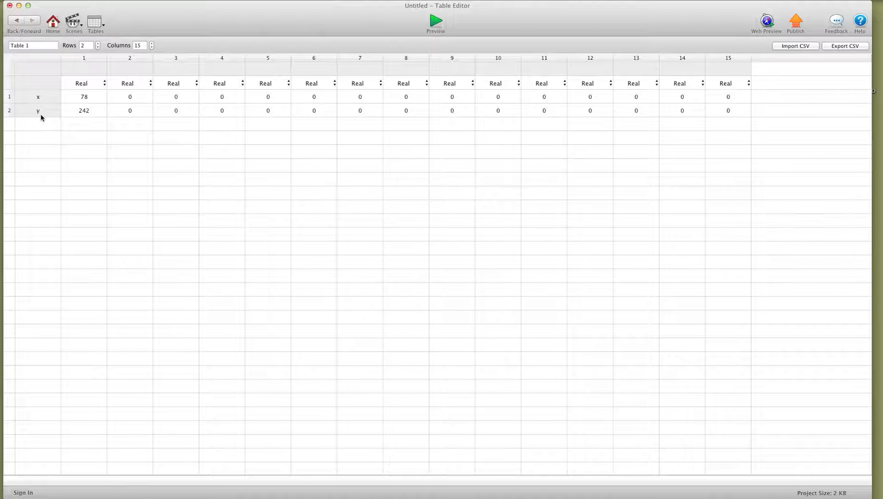
Step: Enter 242 in columns 2 through 5 of the y row
double_click(129, 112)
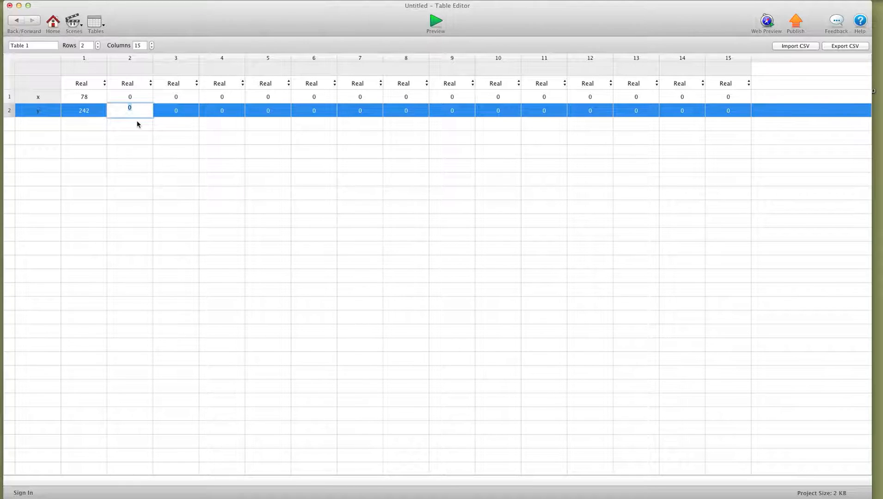
text(242)
double_click(176, 110)
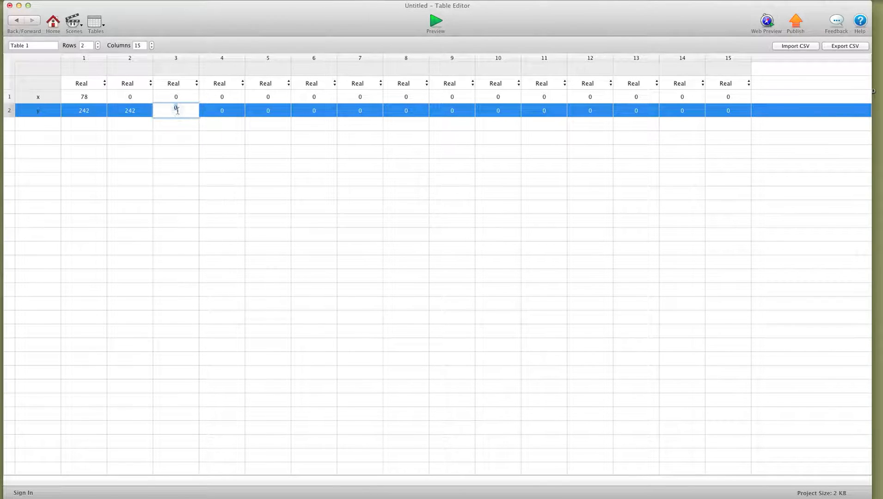
text(242)
double_click(217, 113)
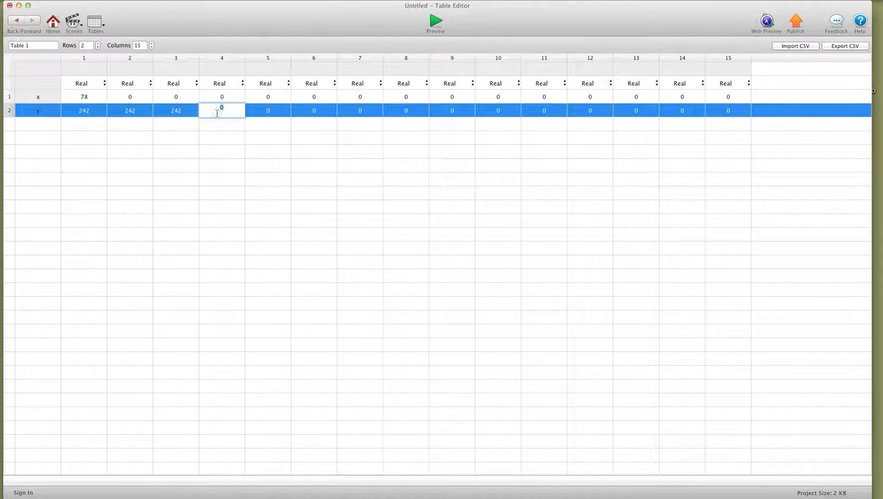
text(242)
double_click(264, 110)
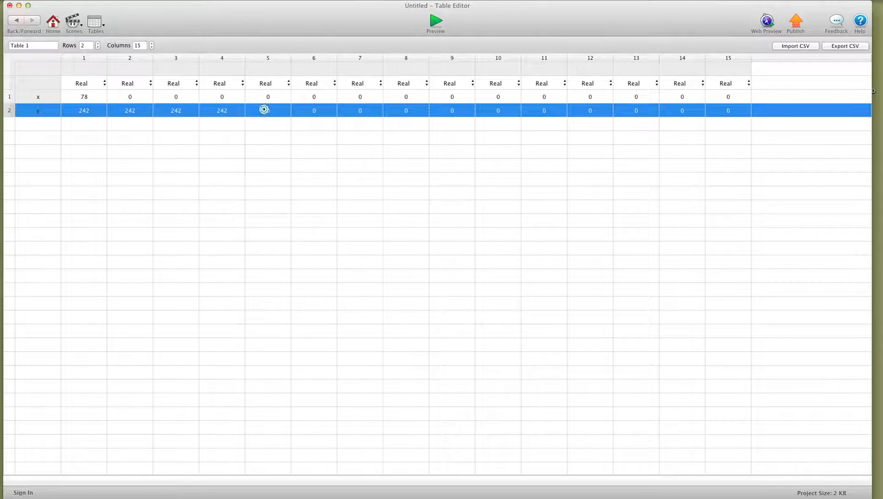
text(242)
click(278, 124)
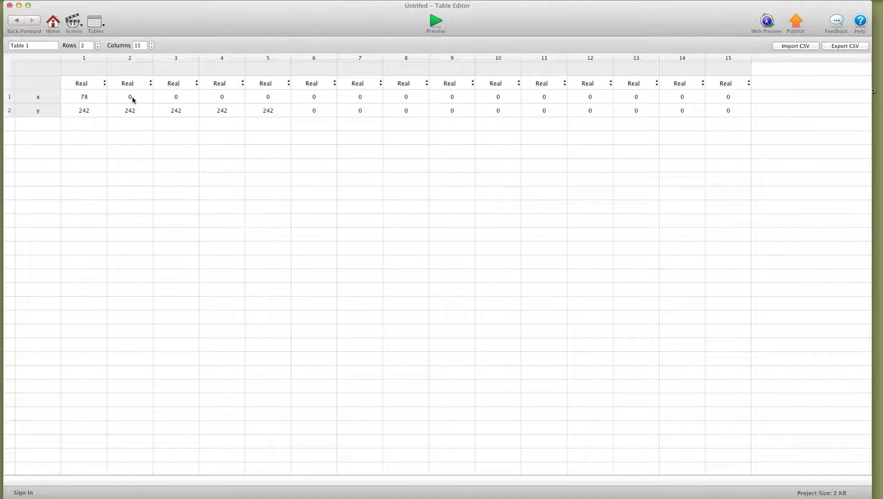
Step: In Initial Scene, duplicate the white actor beside the original at about X 132, Y 241, and inspect the copy's position
click(51, 25)
double_click(36, 71)
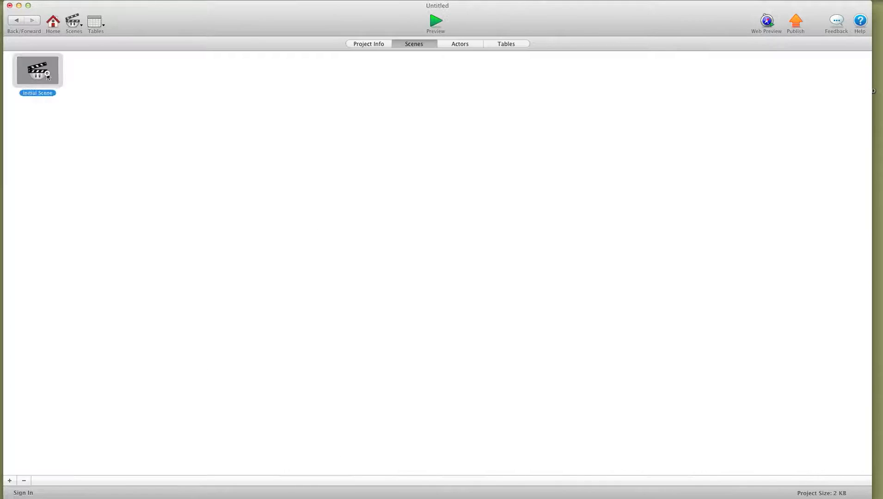
click(451, 226)
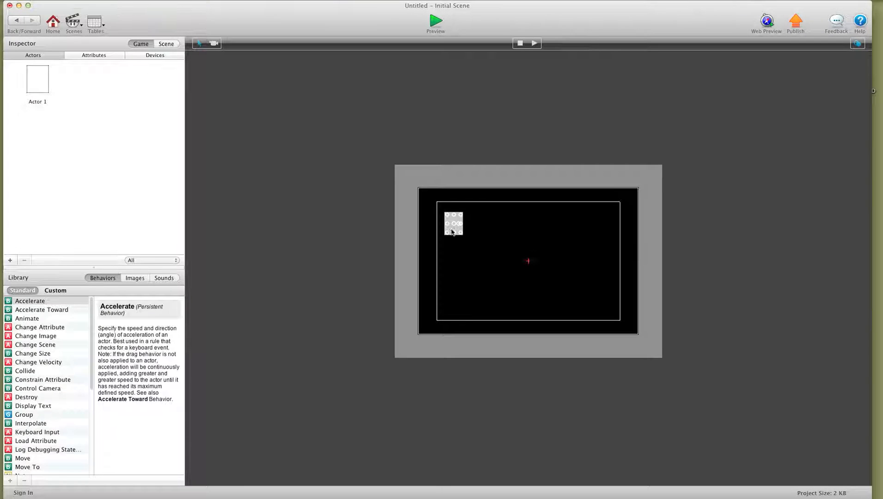
alt+drag(453, 228, 477, 232)
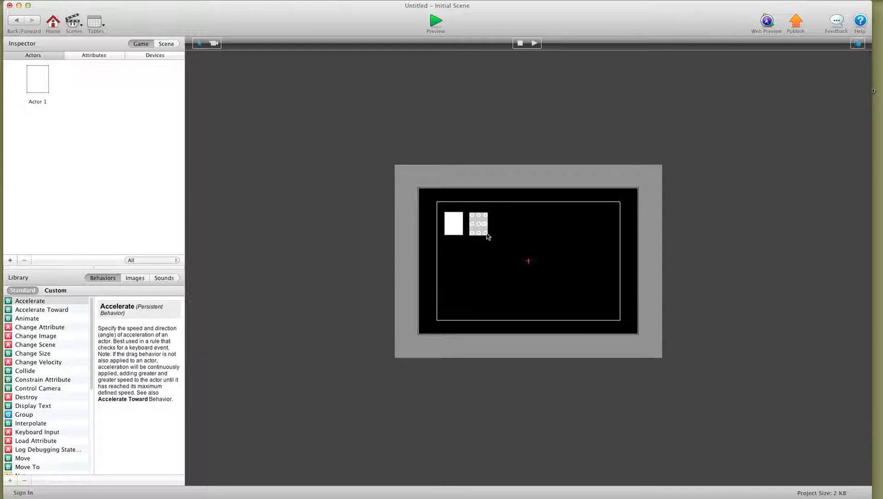
double_click(482, 232)
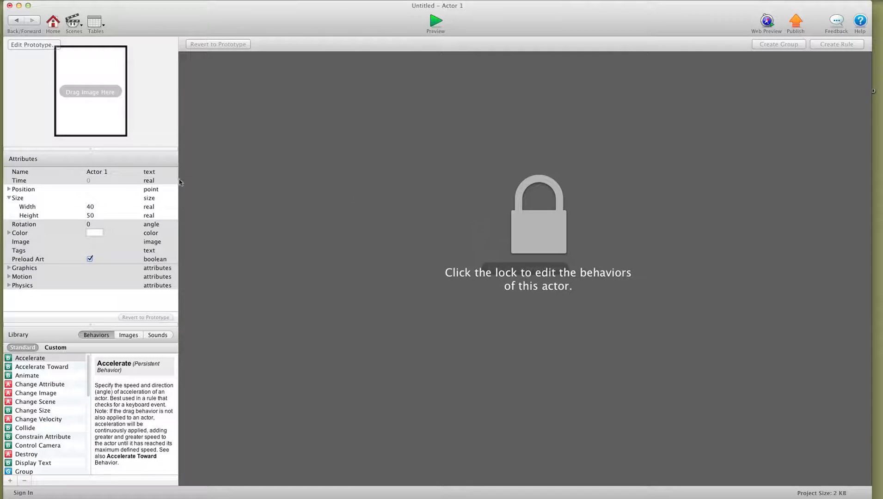
click(9, 189)
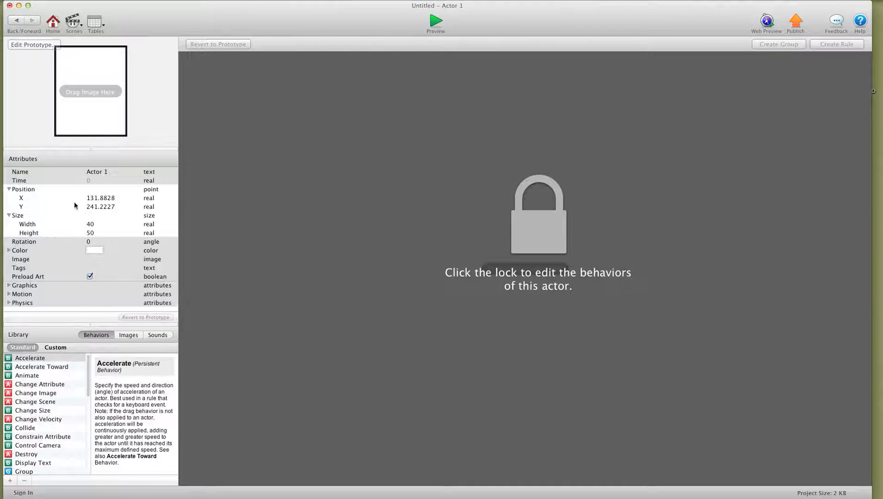
click(16, 21)
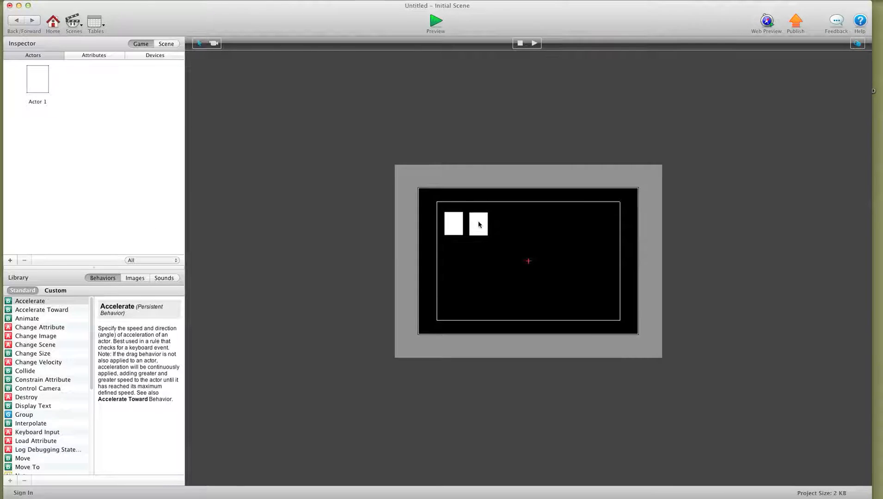
Step: In Table 1's x row, enter 131, 180, 230 and 280 in columns 2 through 5
click(95, 25)
click(119, 33)
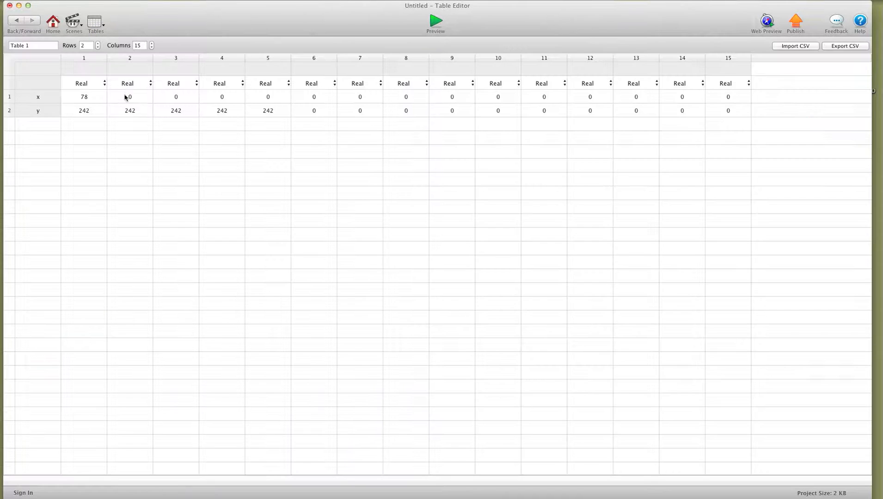
double_click(128, 97)
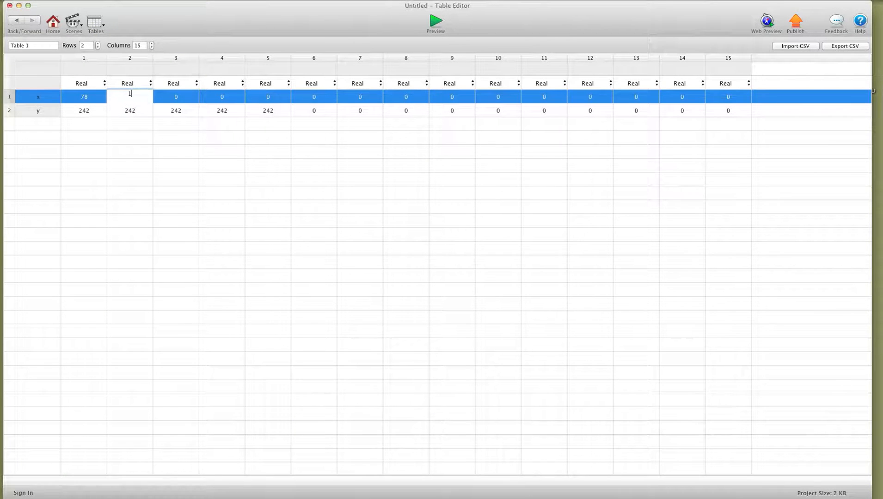
text(158)
click(130, 110)
click(131, 99)
double_click(177, 100)
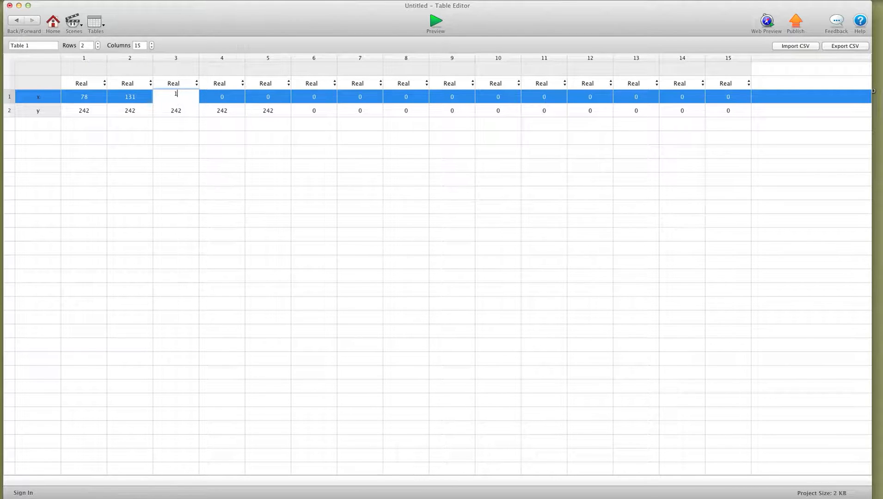
text(80)
double_click(222, 97)
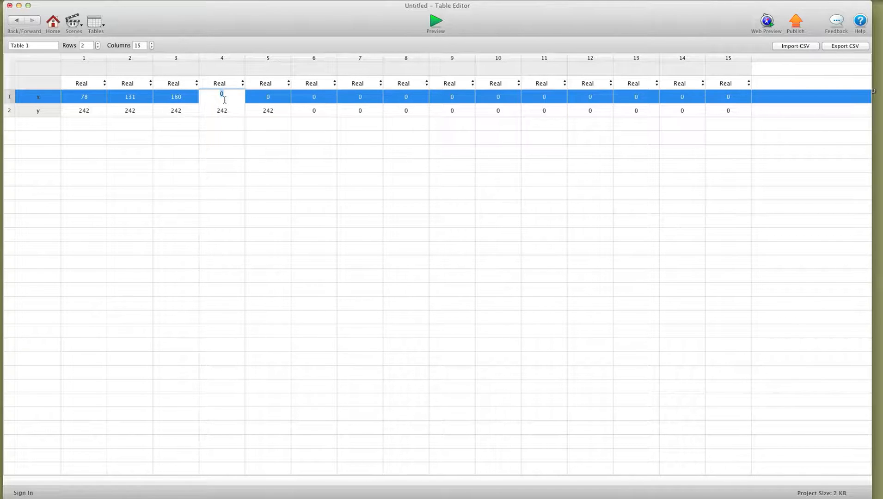
text(230)
double_click(265, 100)
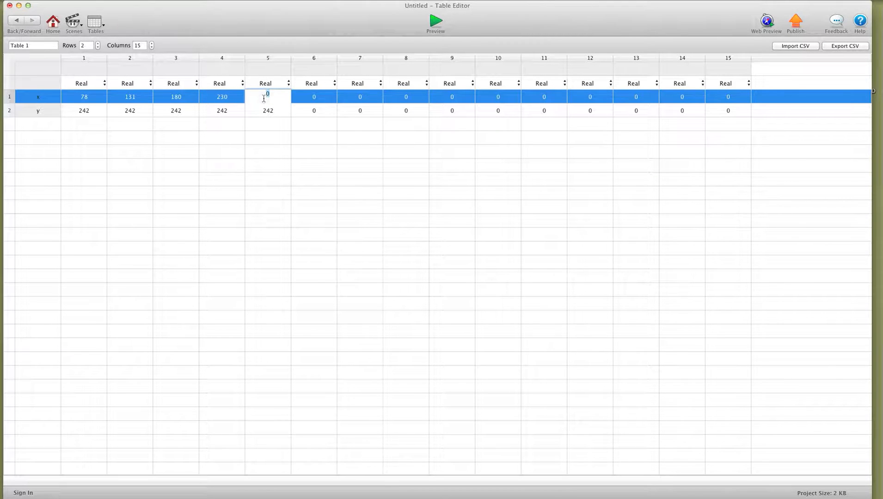
text(280)
click(275, 145)
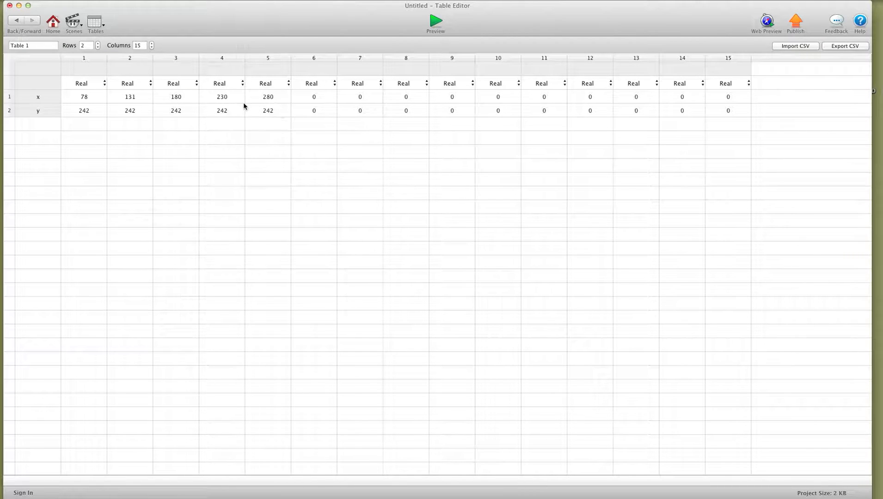
Step: In Initial Scene, duplicate the first white actor directly below itself at about X 78, Y 165, and inspect the copy's position
click(51, 23)
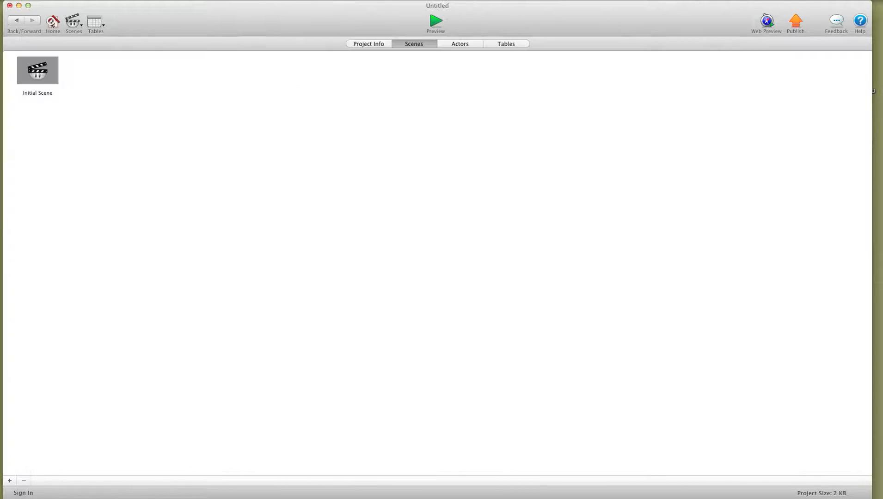
double_click(42, 66)
click(456, 229)
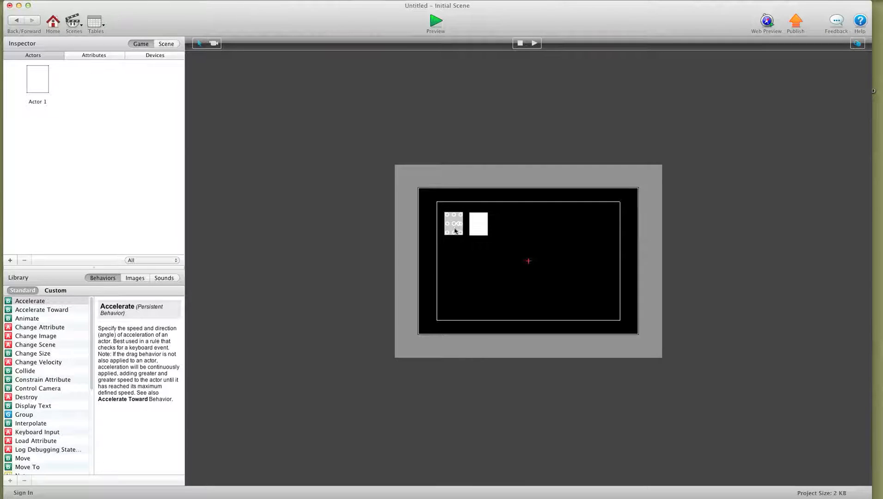
alt+drag(456, 230, 455, 267)
double_click(455, 261)
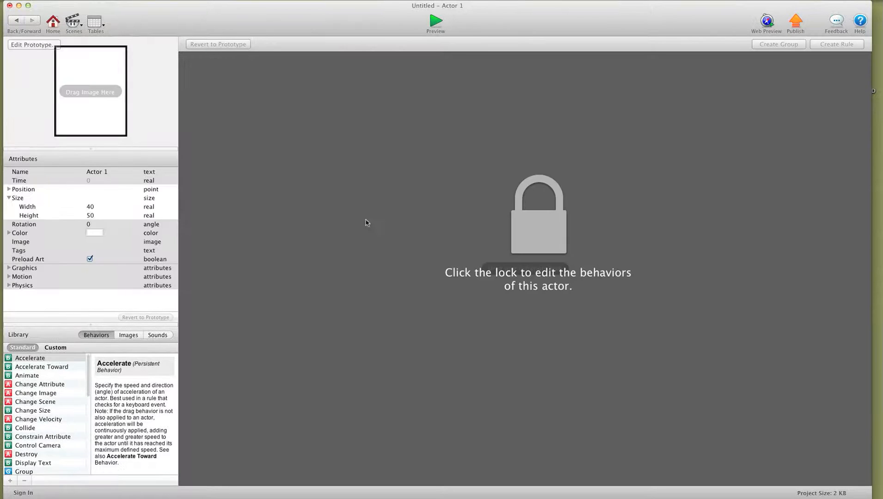
click(9, 189)
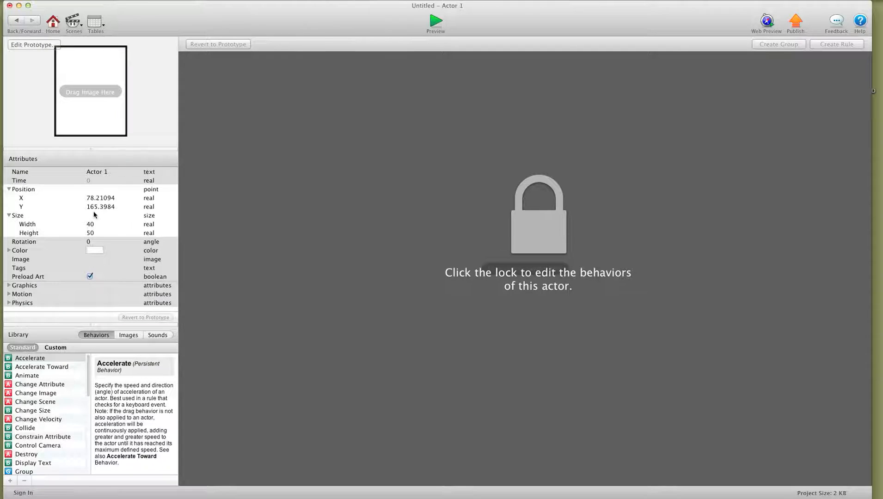
Step: In Table 1's y row, enter 165 in columns 6 through 10
click(95, 22)
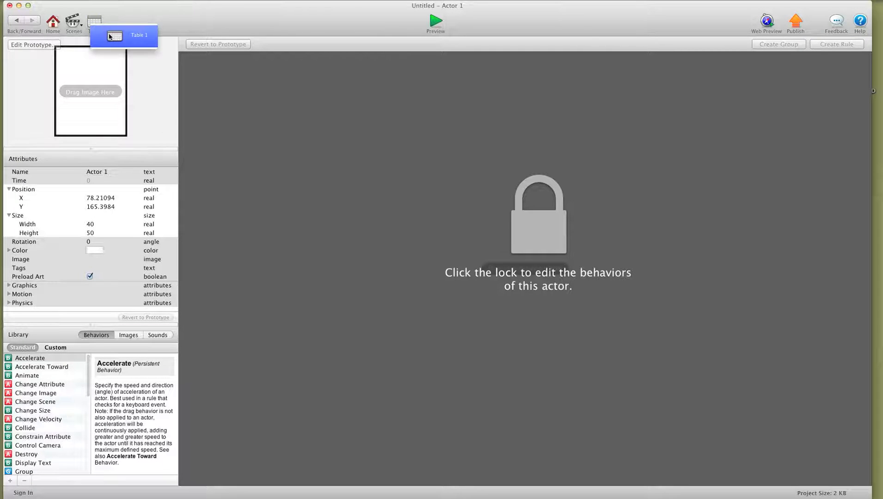
click(114, 35)
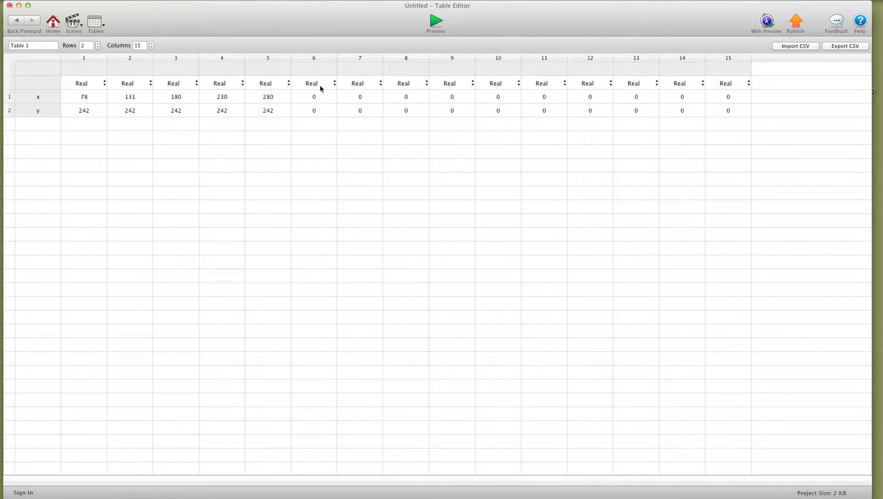
double_click(316, 109)
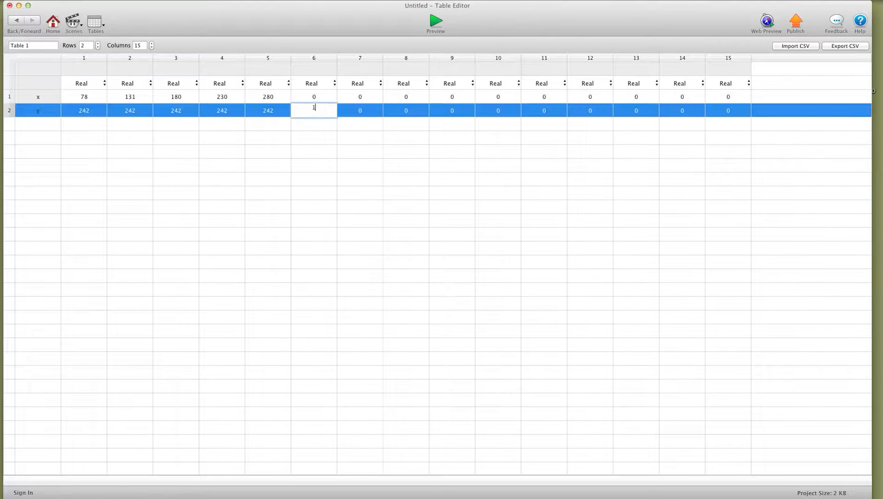
text(165)
double_click(363, 114)
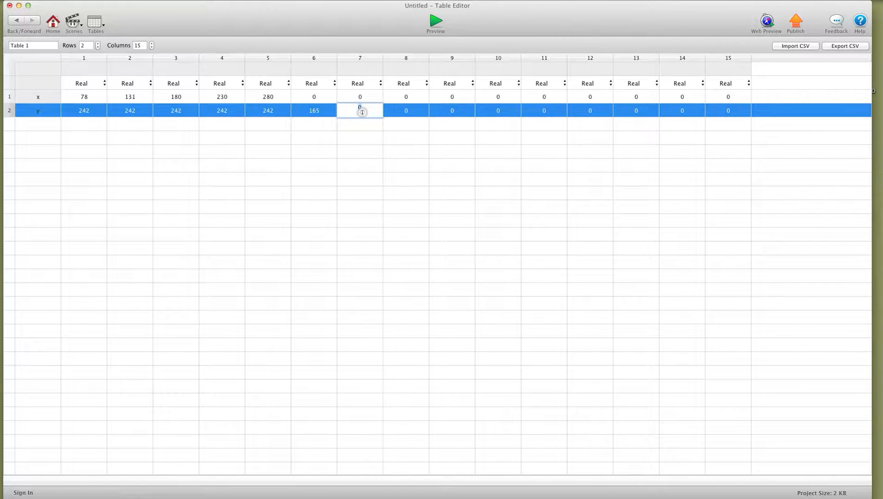
text(165)
double_click(398, 112)
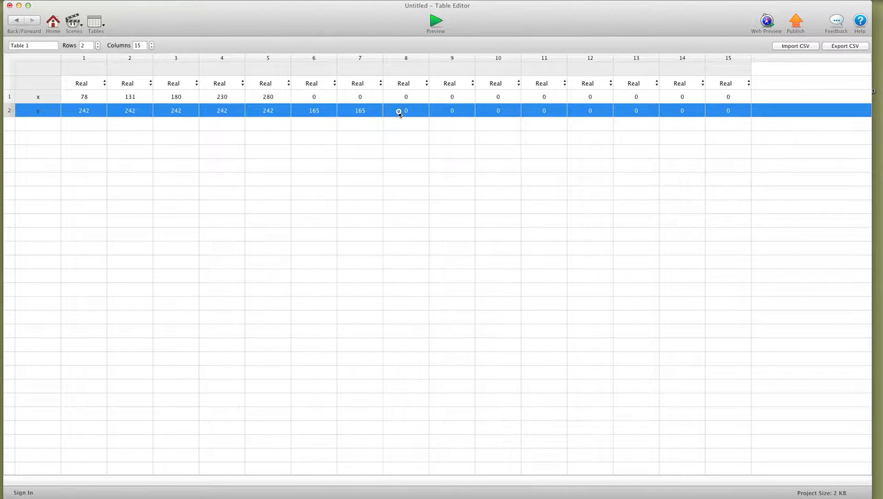
text(165)
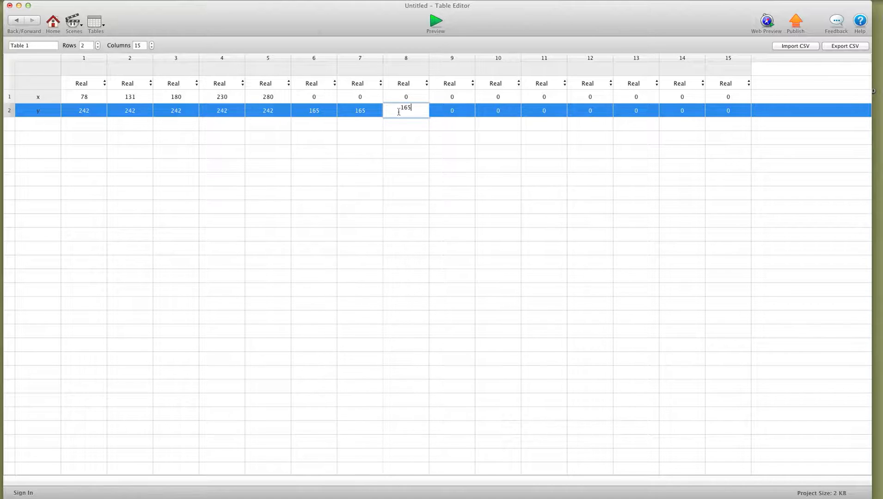
double_click(458, 113)
text(165)
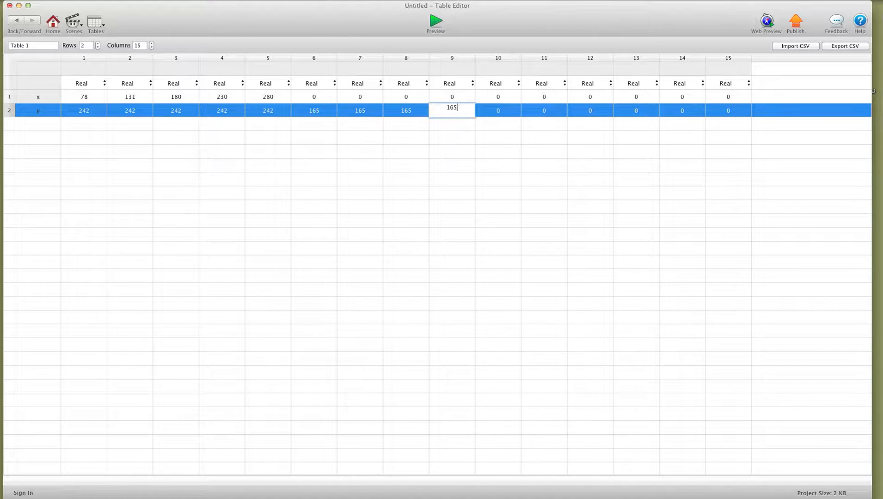
double_click(491, 113)
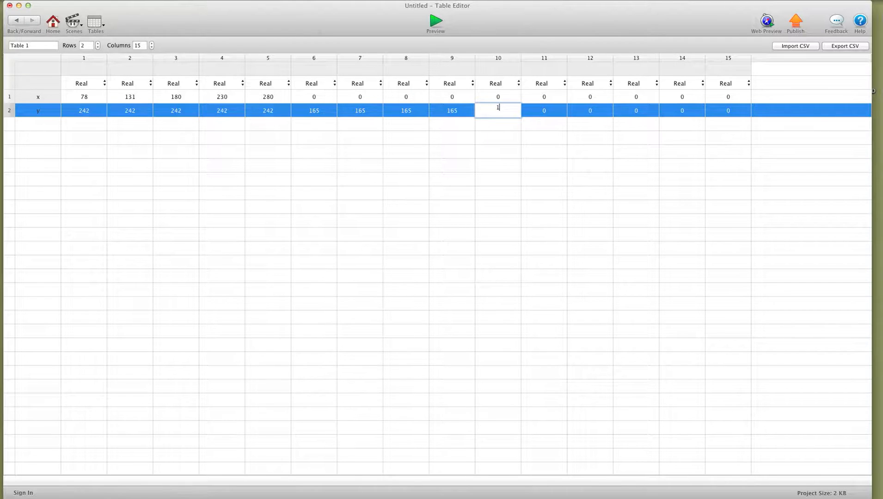
text(165)
click(519, 135)
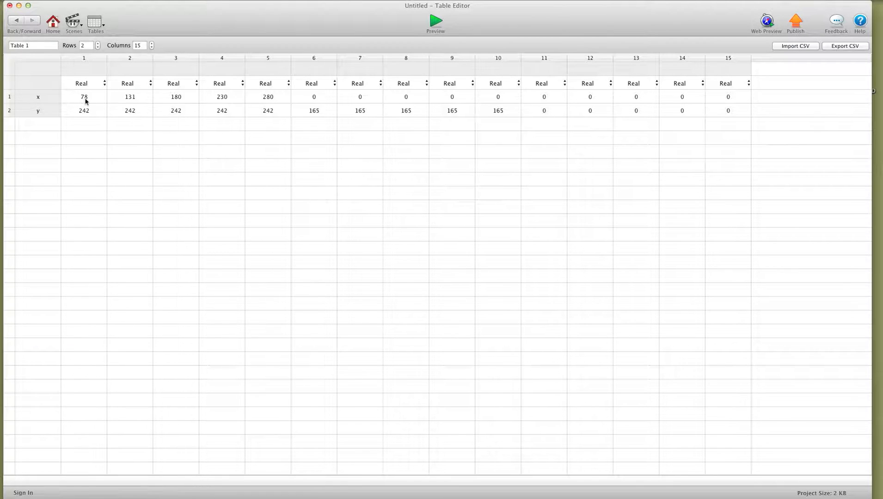
Step: In Table 1's x row, enter 78, 131, 180, 230 and 280 in columns 6 through 10
double_click(321, 97)
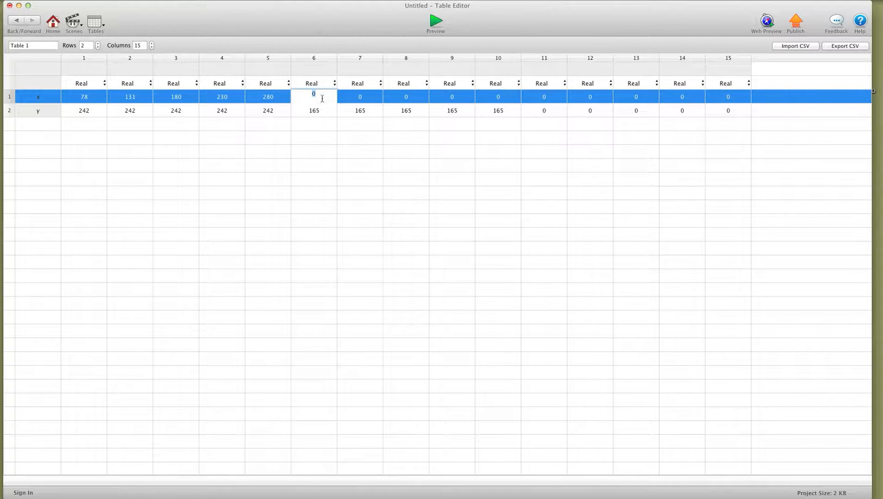
text(78)
double_click(362, 98)
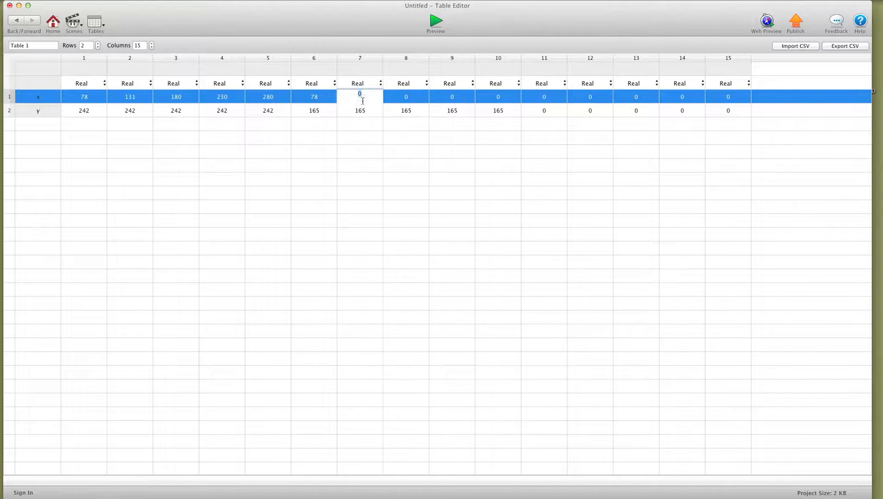
double_click(403, 98)
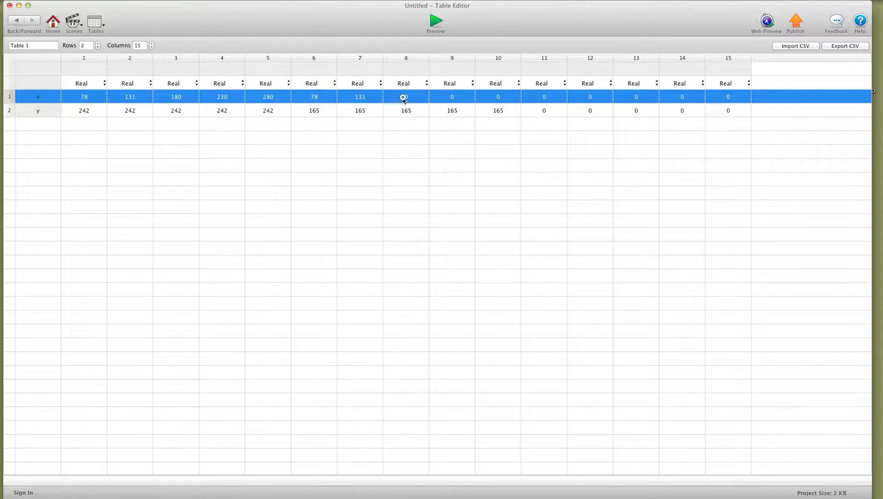
text(180)
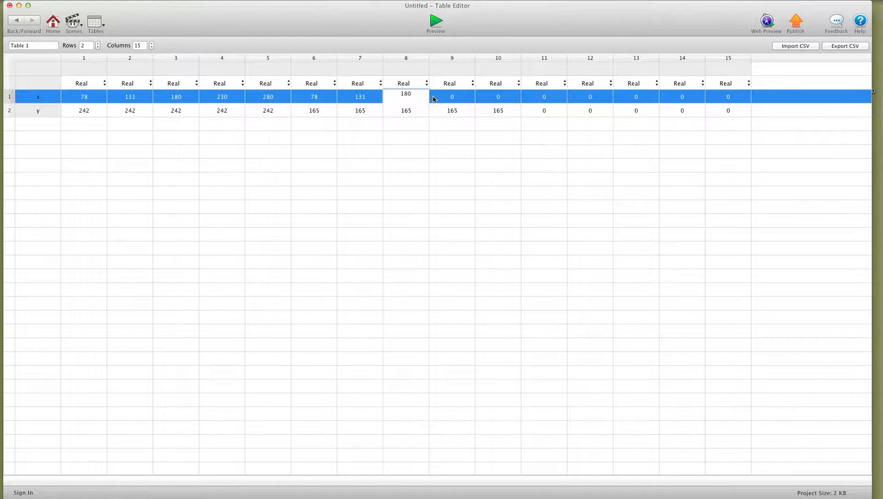
double_click(451, 97)
text(23)
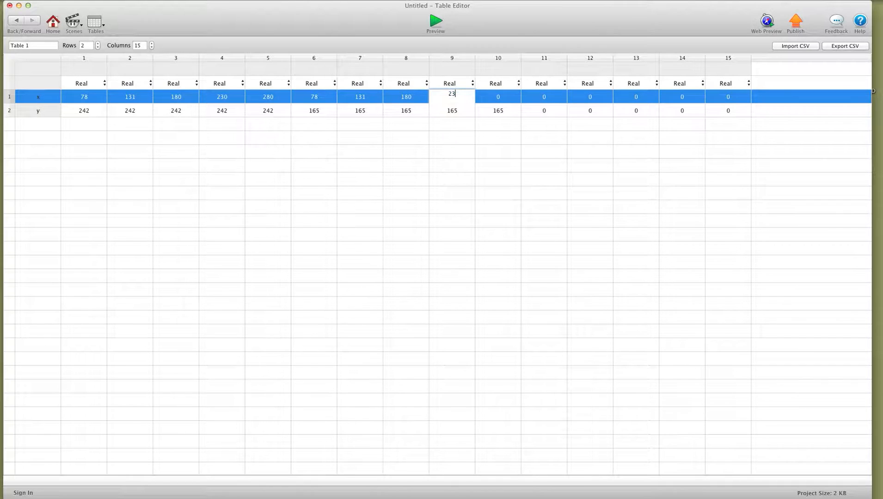
text(0)
double_click(497, 98)
text(28)
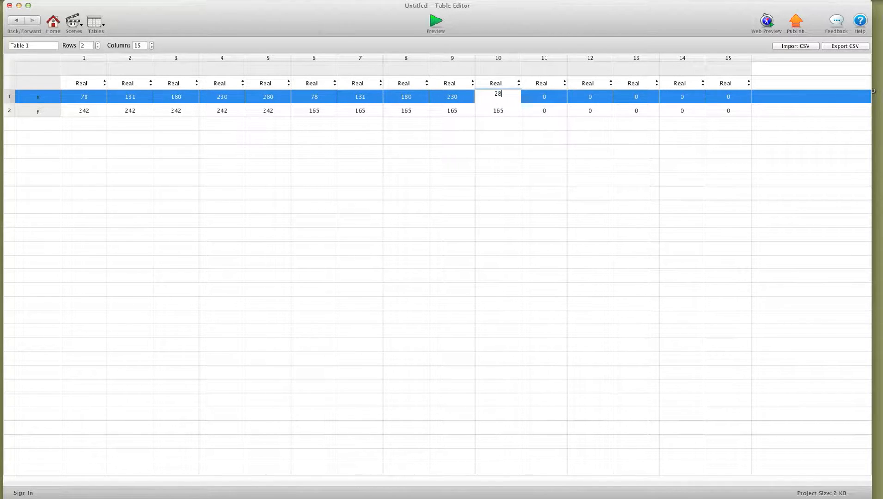
text(0)
click(503, 134)
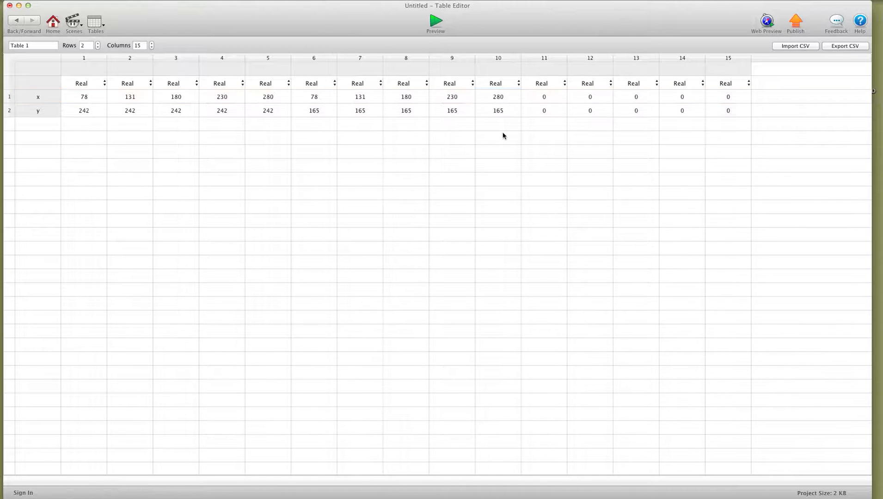
Step: In Table 1's x row, enter 78, 131, 180, 230 and 280 in columns 11 through 15
double_click(544, 97)
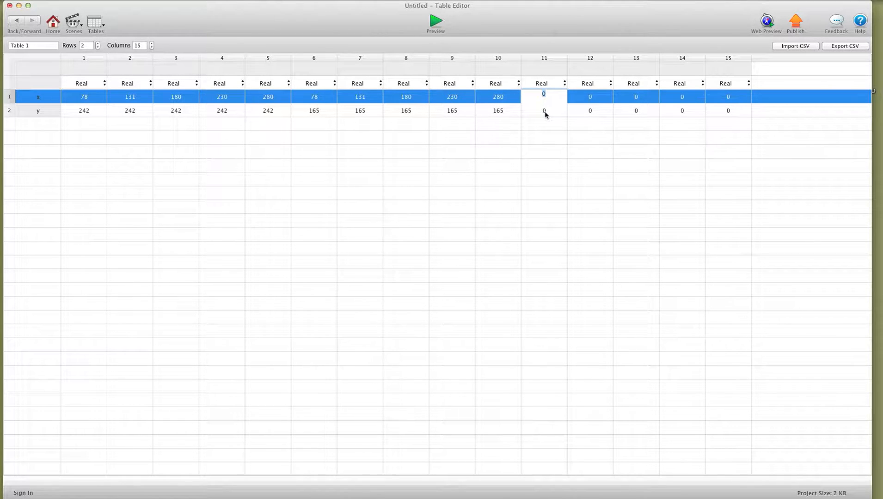
double_click(593, 97)
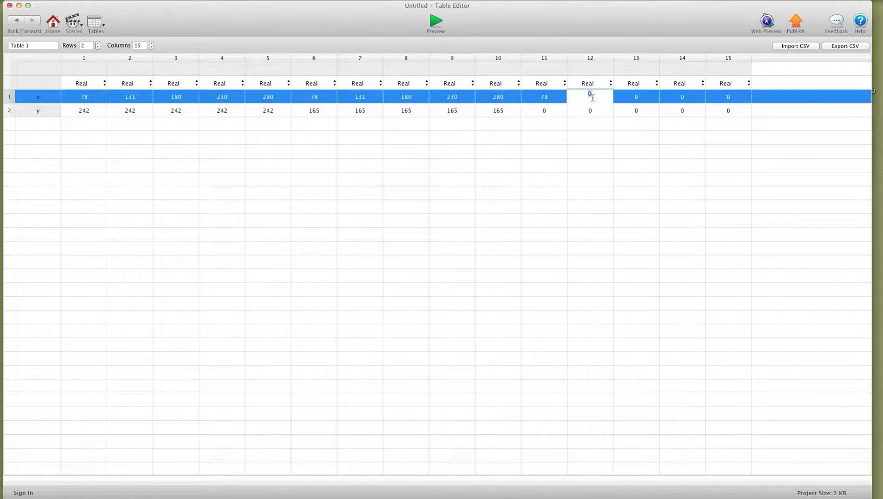
text(131)
double_click(628, 99)
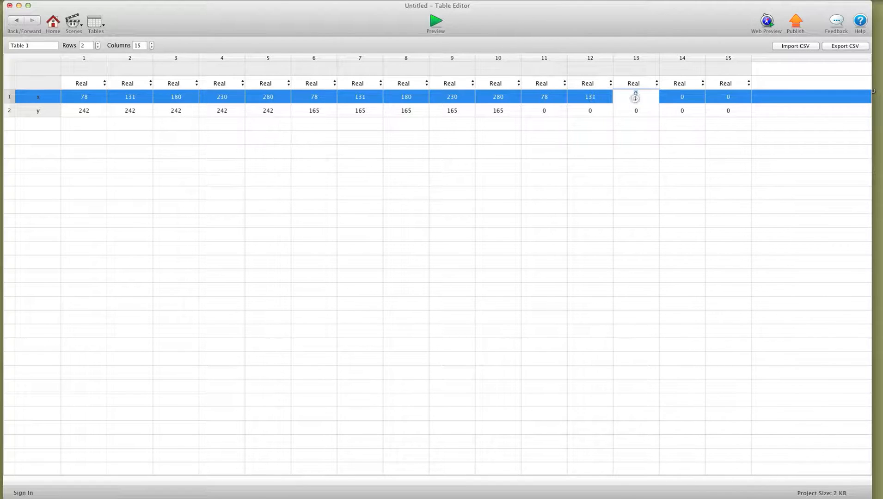
text(180)
double_click(682, 98)
text(230)
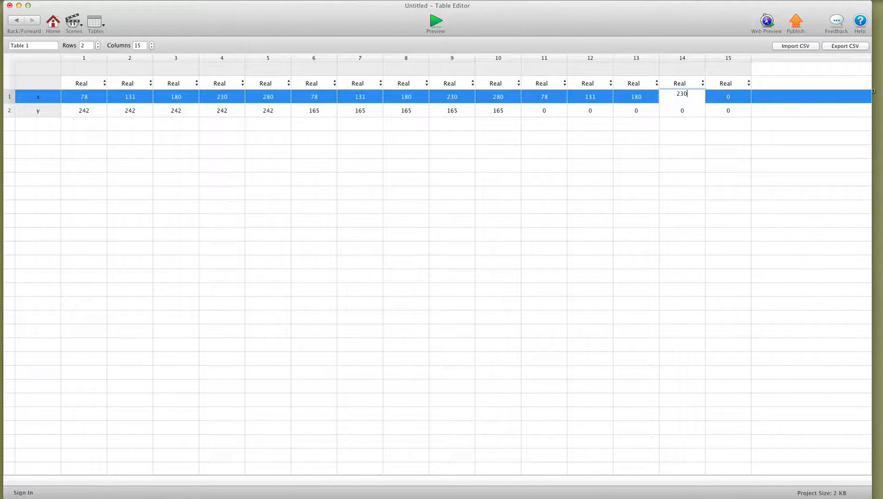
double_click(730, 99)
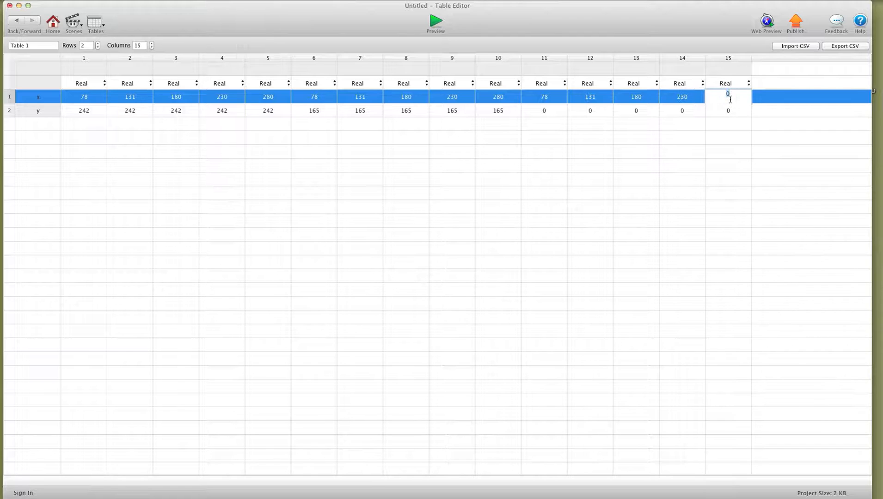
text(280)
click(684, 157)
Step: In Initial Scene, duplicate the lower white actor directly below itself at about X 78, Y 97, and inspect the copy's position
click(52, 22)
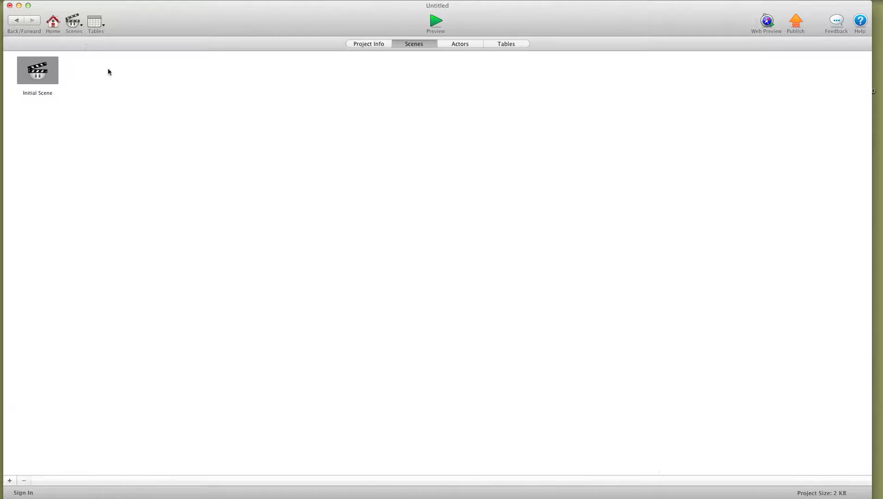
double_click(33, 69)
alt+drag(450, 252, 453, 290)
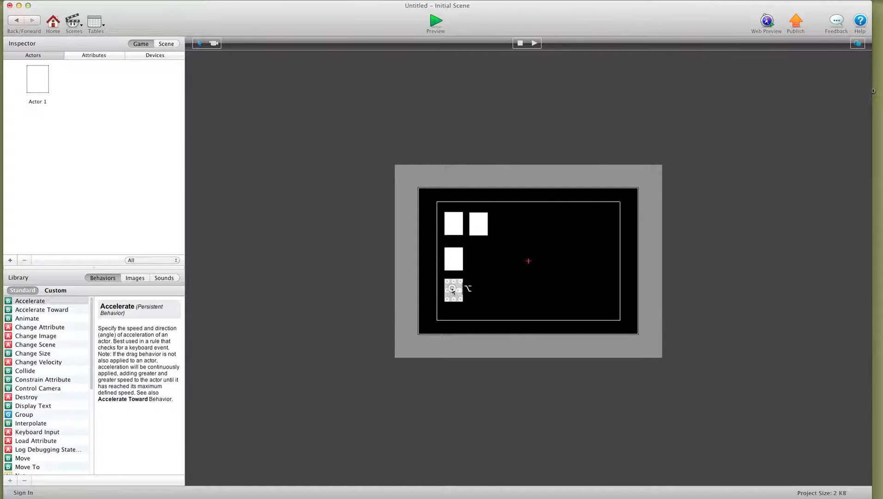
double_click(451, 289)
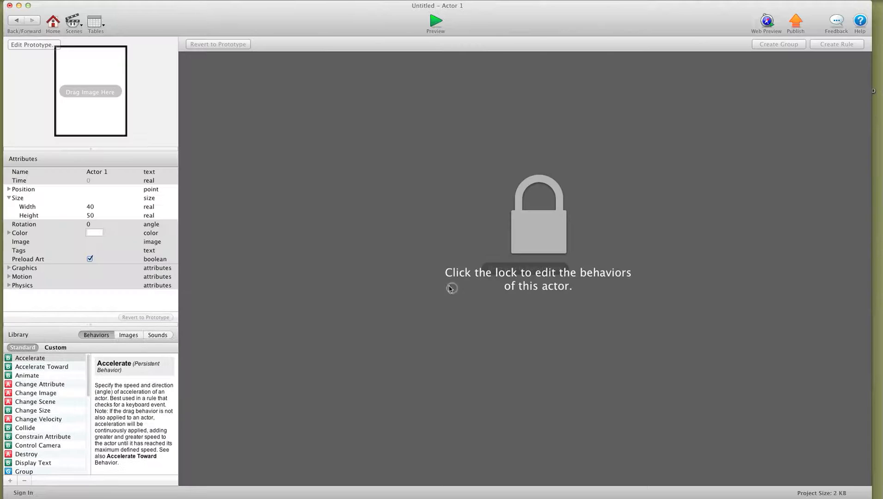
click(9, 189)
click(100, 208)
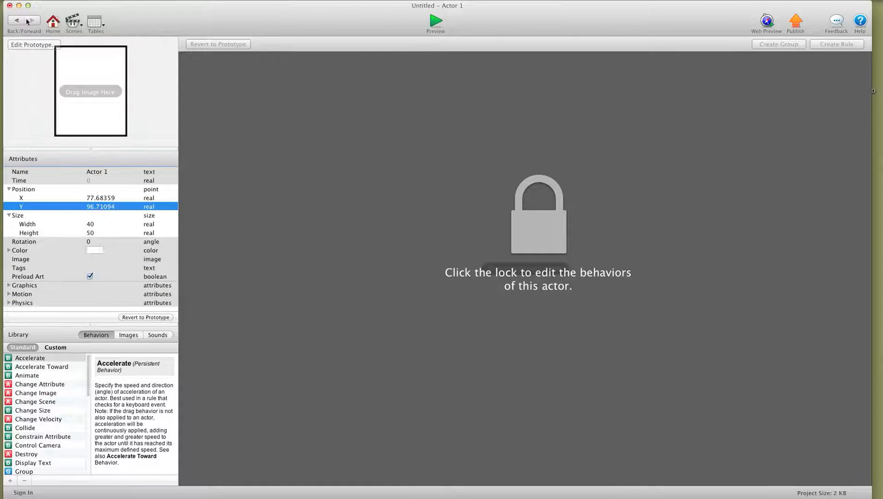
Step: In Table 1's y row, enter 96 in columns 11 through 15
click(93, 24)
click(118, 38)
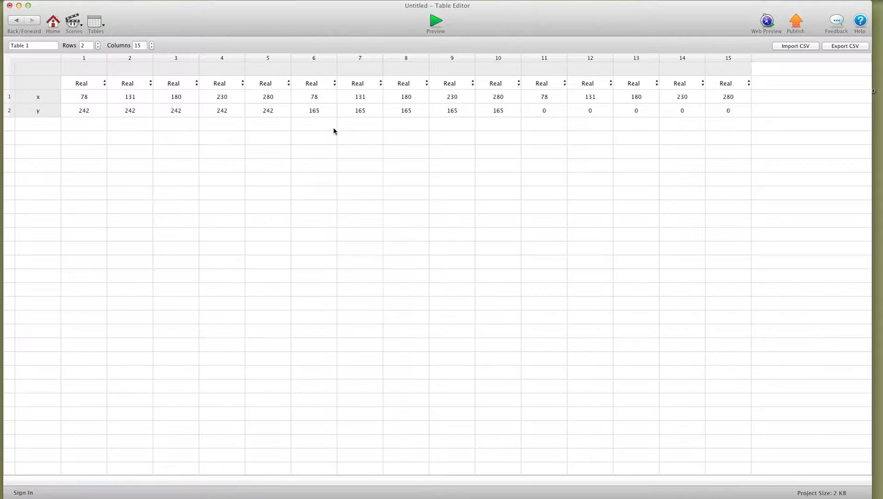
double_click(543, 110)
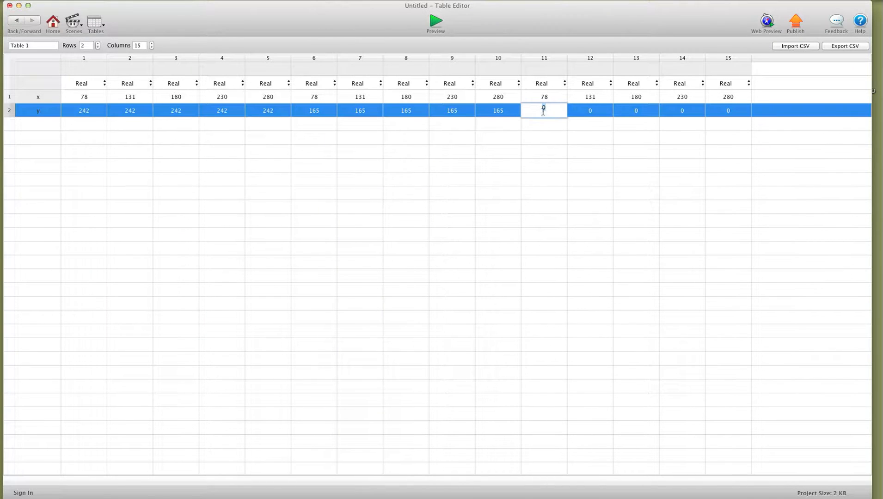
double_click(594, 113)
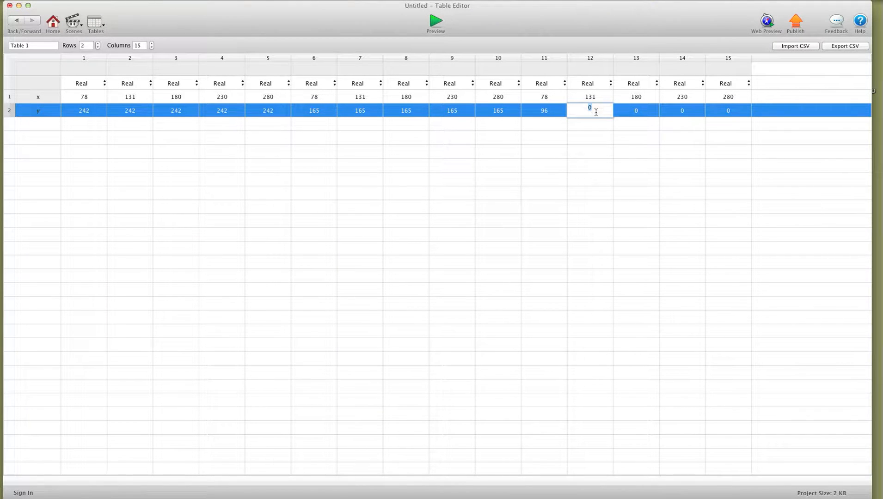
text(96)
double_click(634, 115)
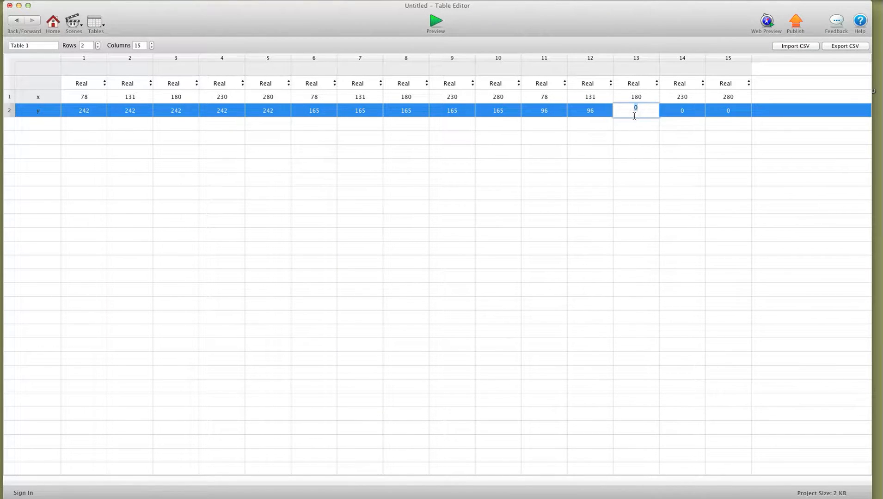
text(96)
double_click(683, 114)
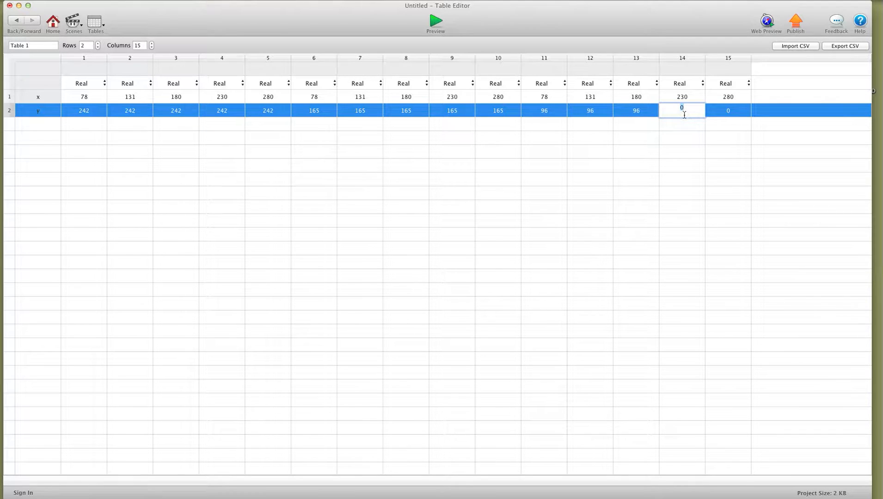
text(96)
double_click(733, 111)
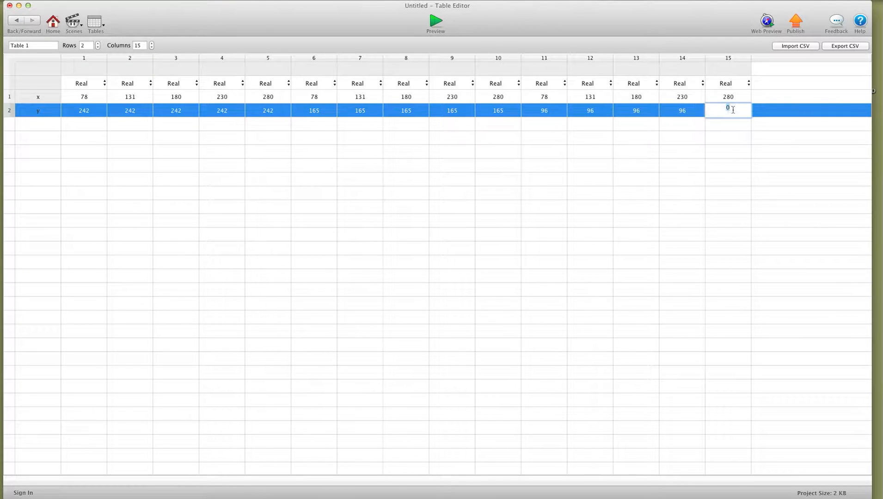
text(96)
click(718, 132)
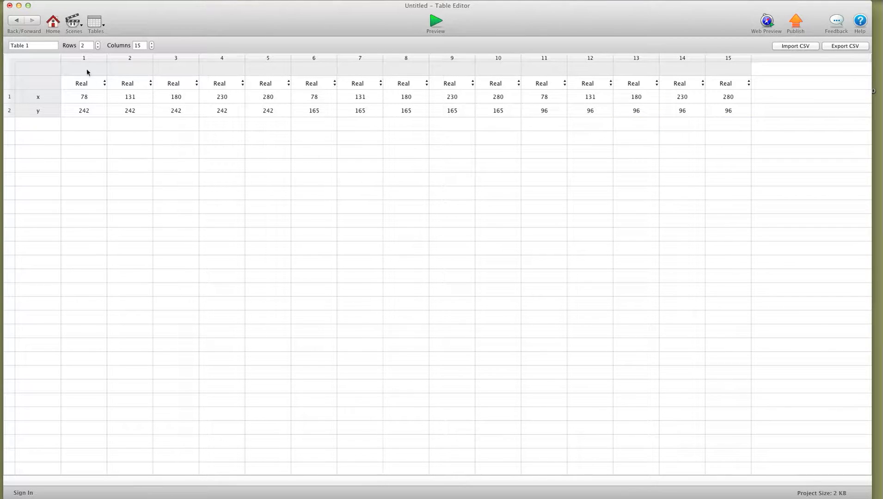
Step: Delete all four white actor instances from Initial Scene
click(53, 23)
double_click(38, 70)
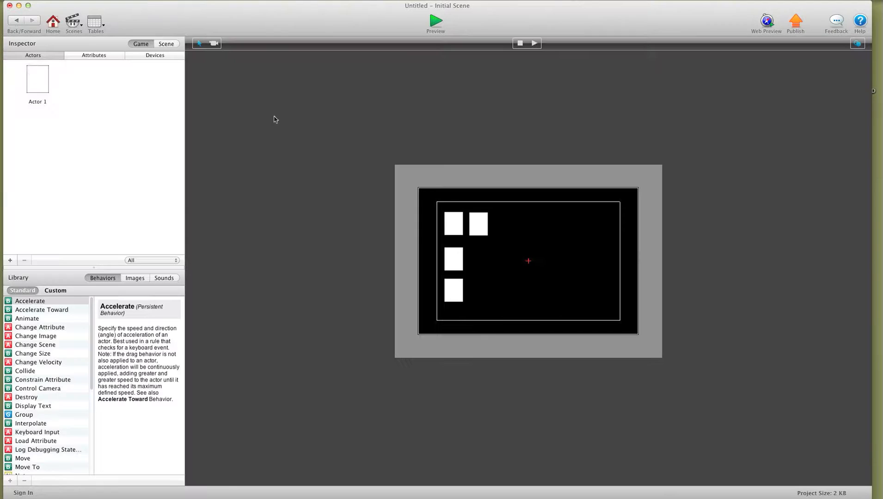
click(454, 294)
key(BackSpace)
click(452, 269)
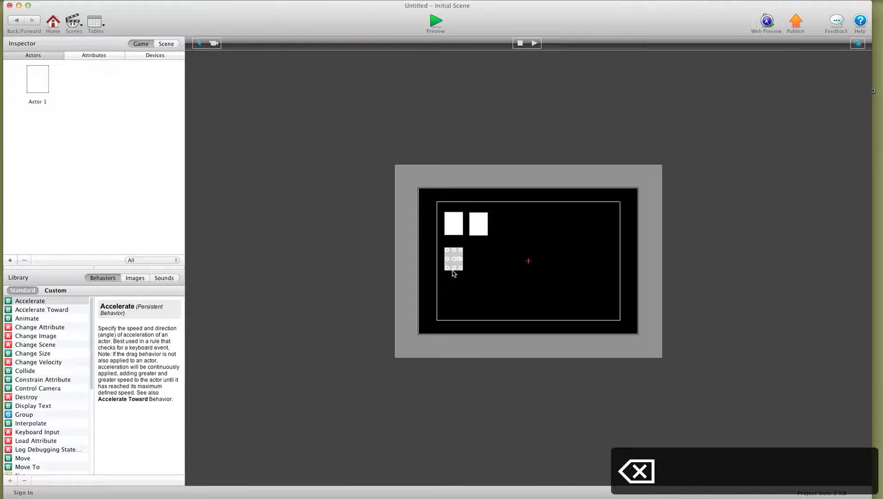
key(BackSpace)
key(BackSpace)
key(BackSpace)
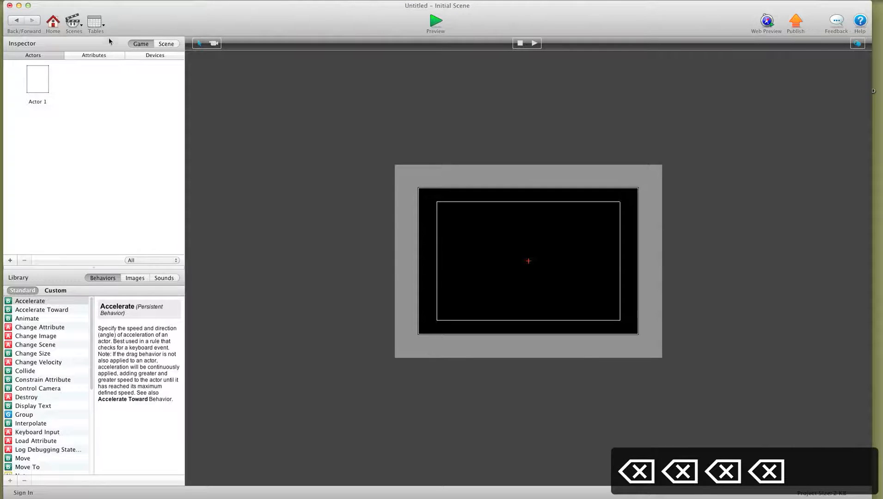
Step: Rename Table 1 as "location man." in the project's table list
click(95, 24)
click(53, 23)
click(53, 24)
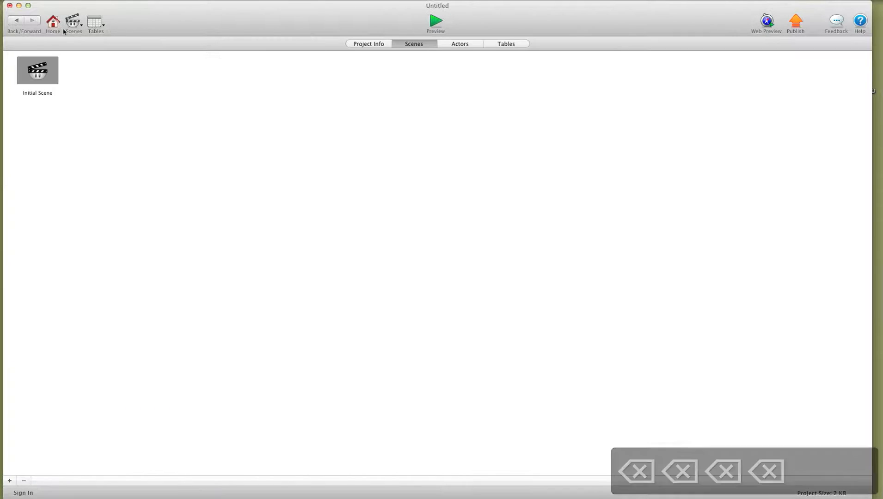
click(519, 45)
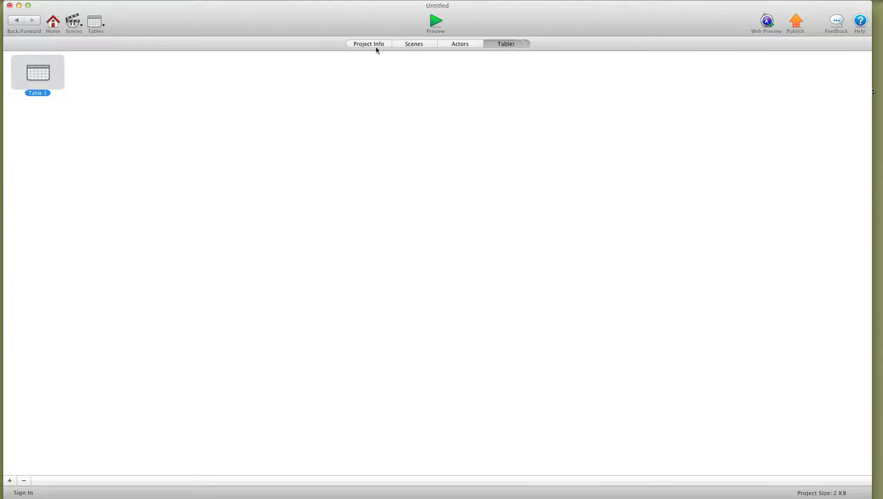
click(44, 93)
key(BackSpace)
text(location ma)
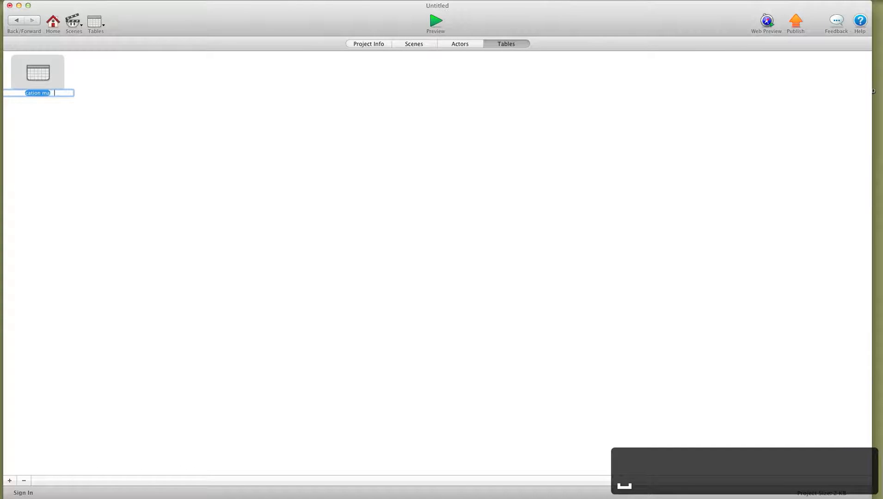
click(54, 131)
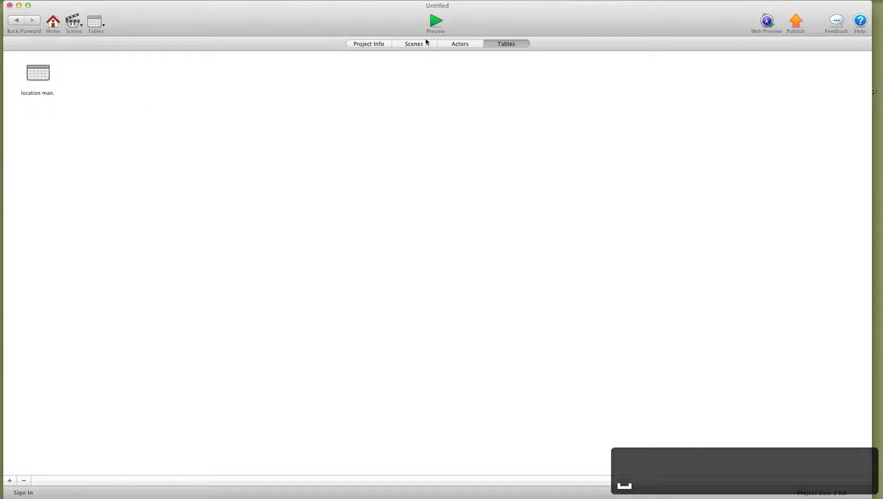
Step: In Initial Scene, rename Actor 1 as "card"
click(414, 44)
click(36, 64)
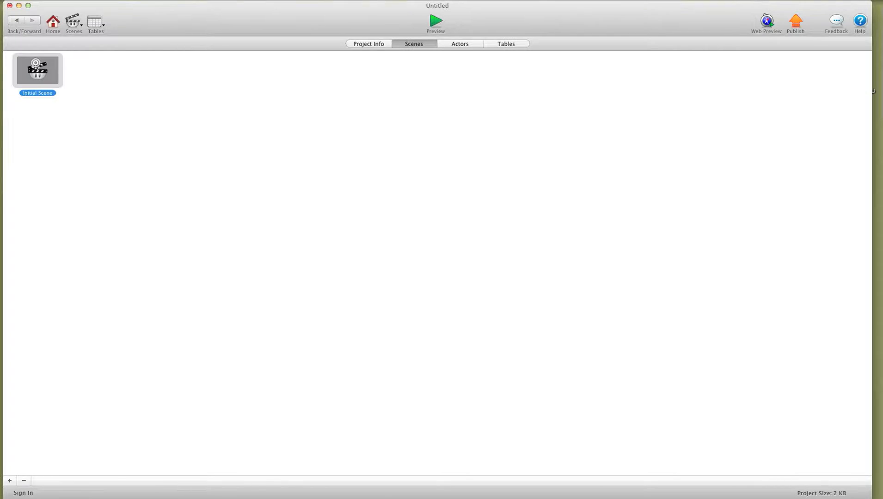
double_click(35, 64)
double_click(41, 102)
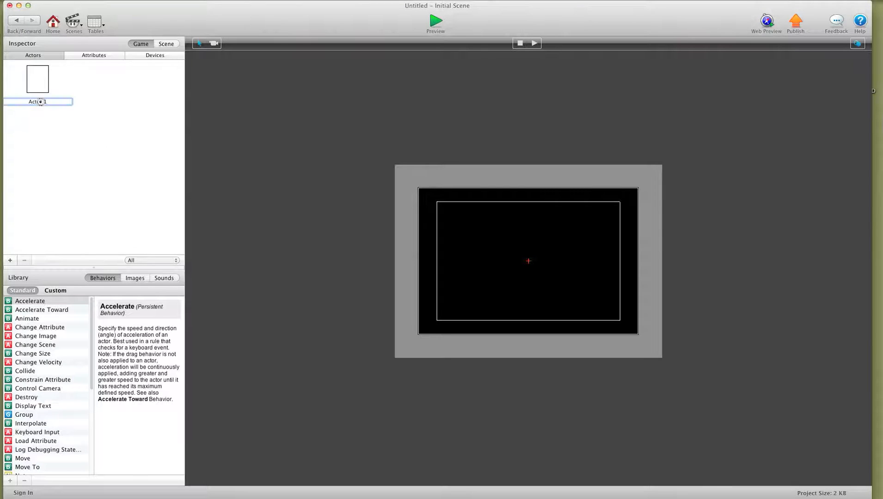
text(card)
key(Return)
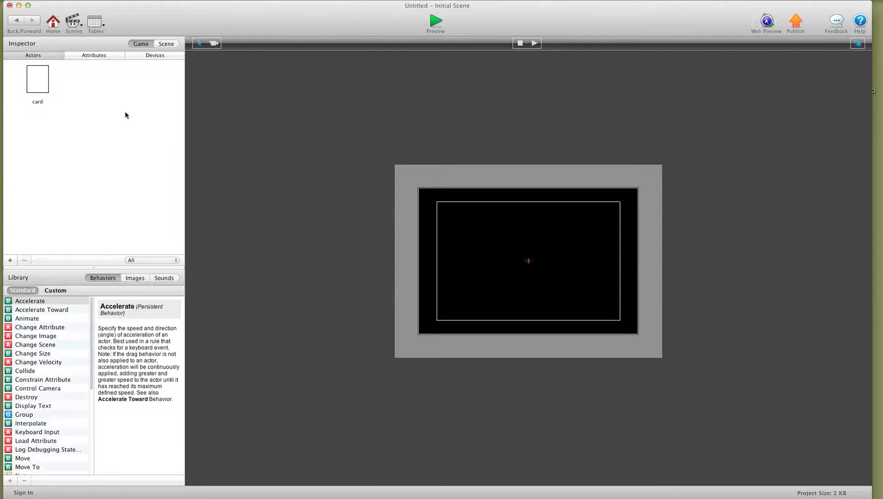
Step: Add a second actor to the project and name it "round rules"
click(10, 261)
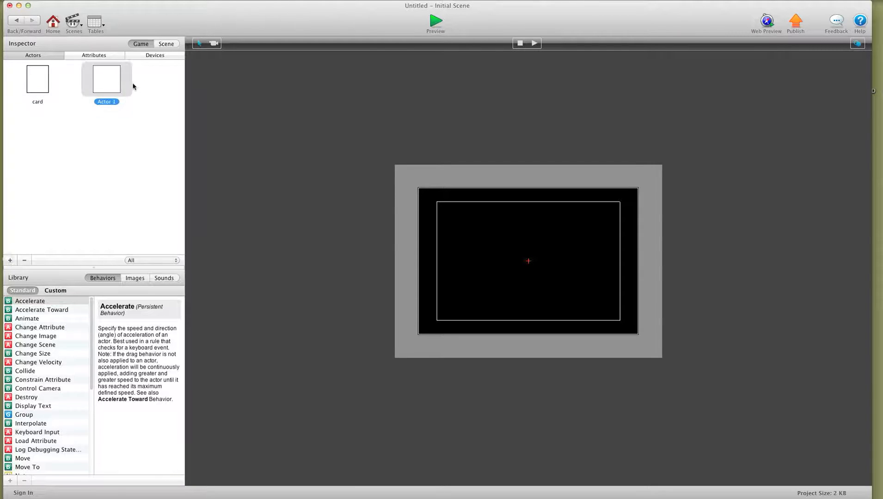
double_click(113, 102)
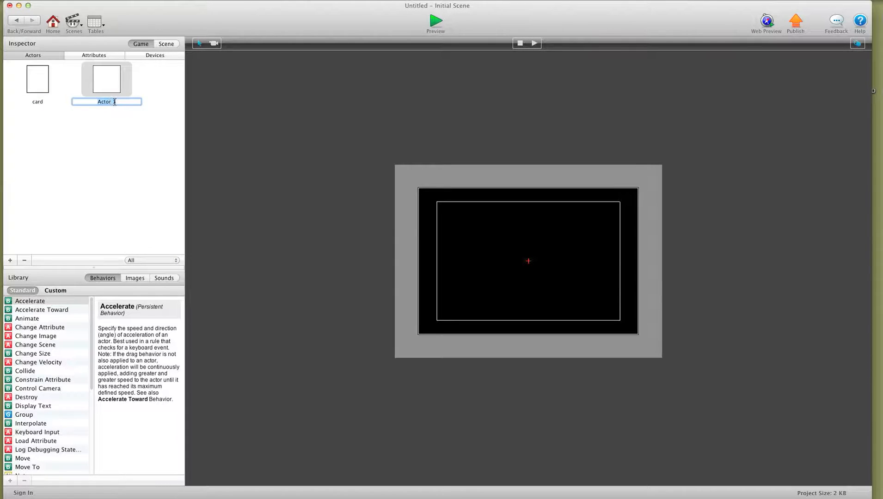
text(round rules)
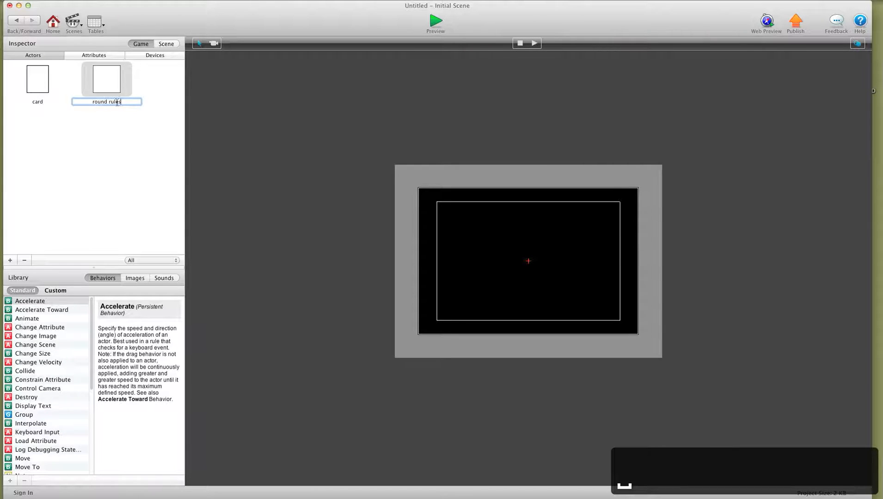
click(123, 115)
Step: Set the round rules actor's color to bright green and return to Initial Scene
double_click(101, 82)
click(88, 215)
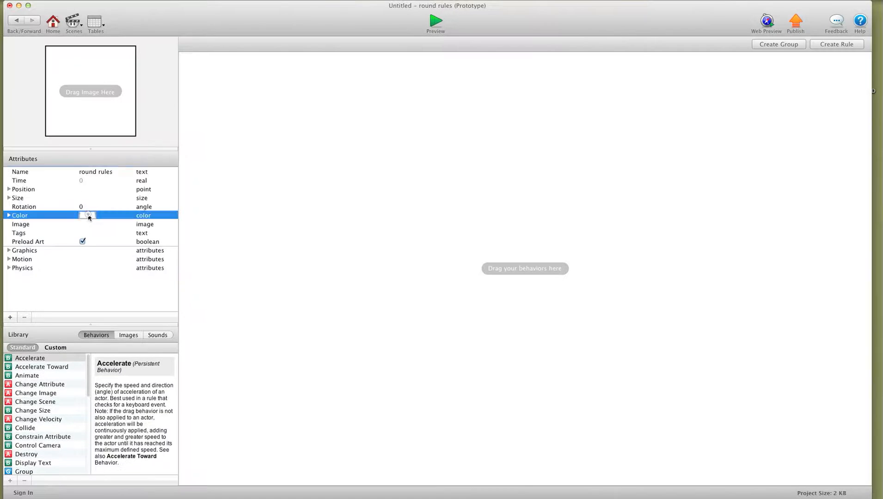
click(88, 215)
click(221, 273)
click(243, 187)
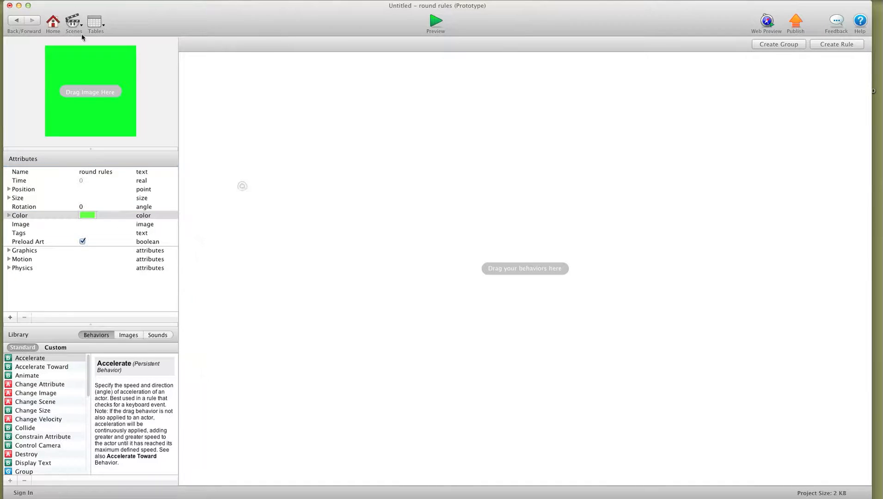
click(14, 20)
Step: Place a round rules instance at the scene's lower-left corner, shrink it, and position it just below the visible area
drag(107, 79, 428, 344)
click(430, 340)
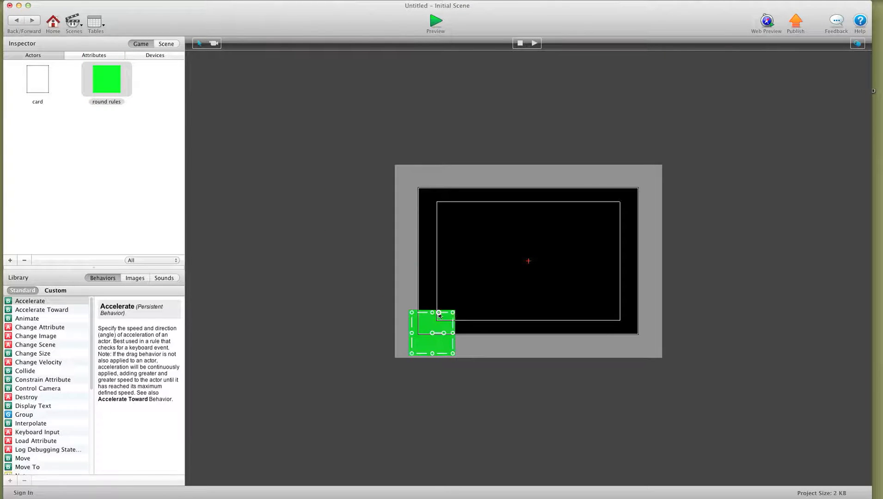
drag(455, 312, 441, 345)
click(409, 310)
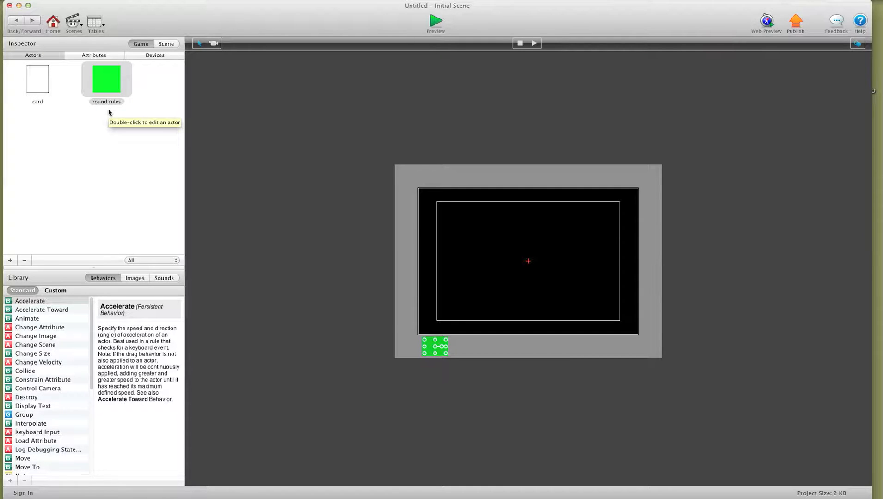
Step: Create a game attribute of type index named "what location"
click(94, 56)
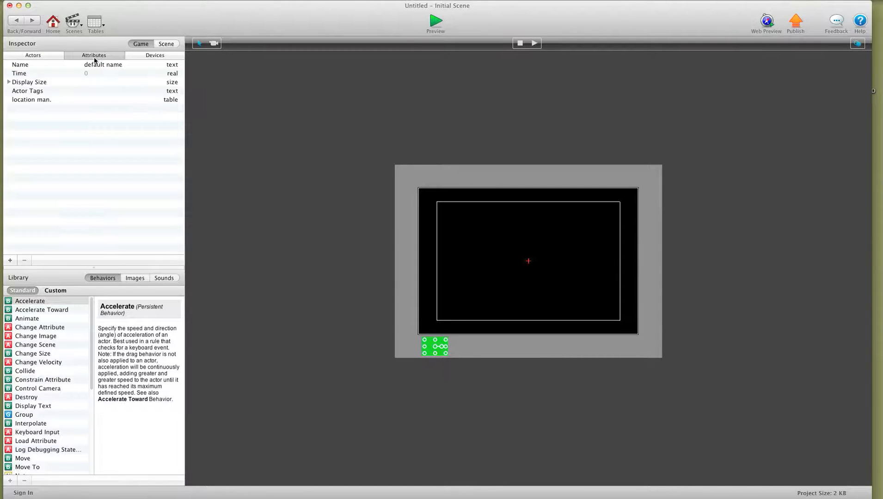
click(10, 260)
click(538, 68)
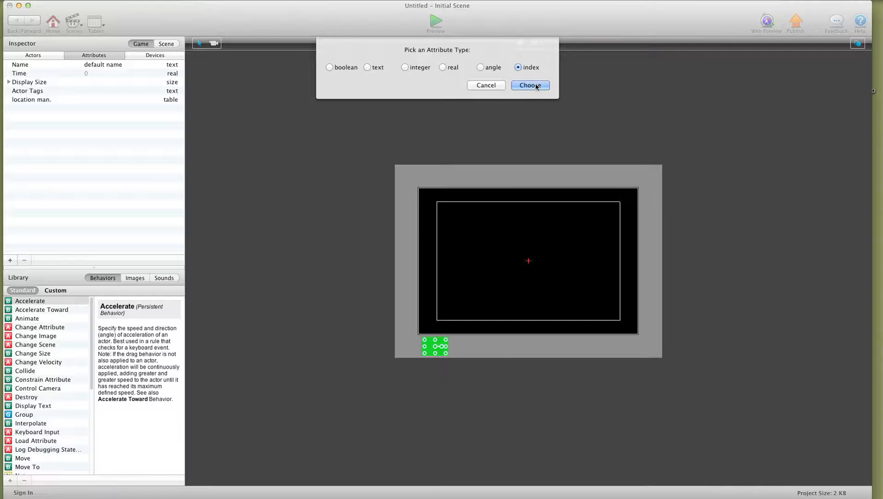
click(535, 86)
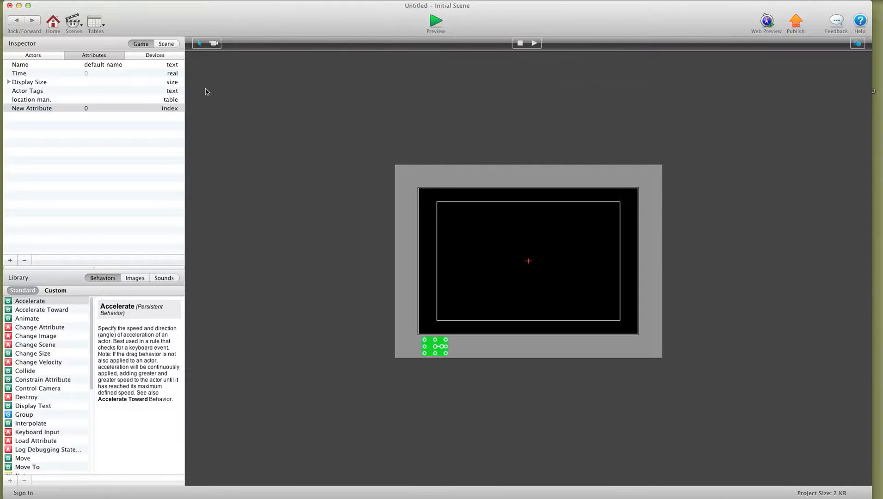
double_click(50, 109)
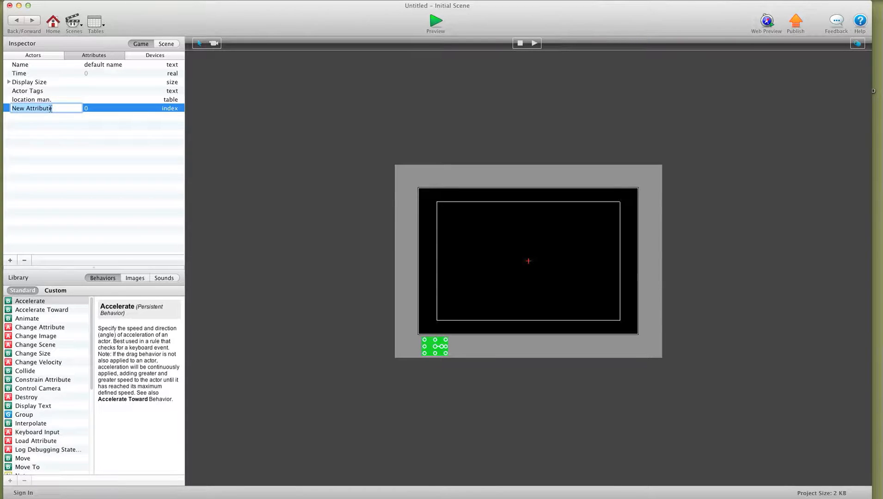
text(what location)
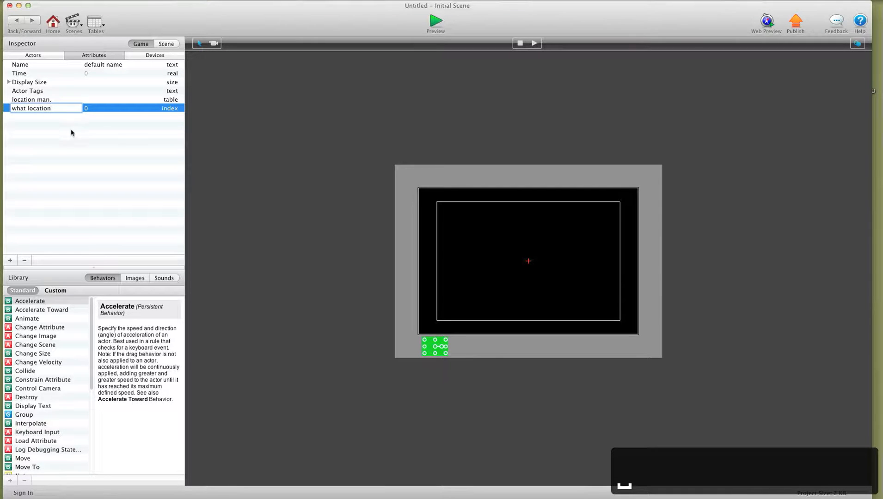
click(71, 132)
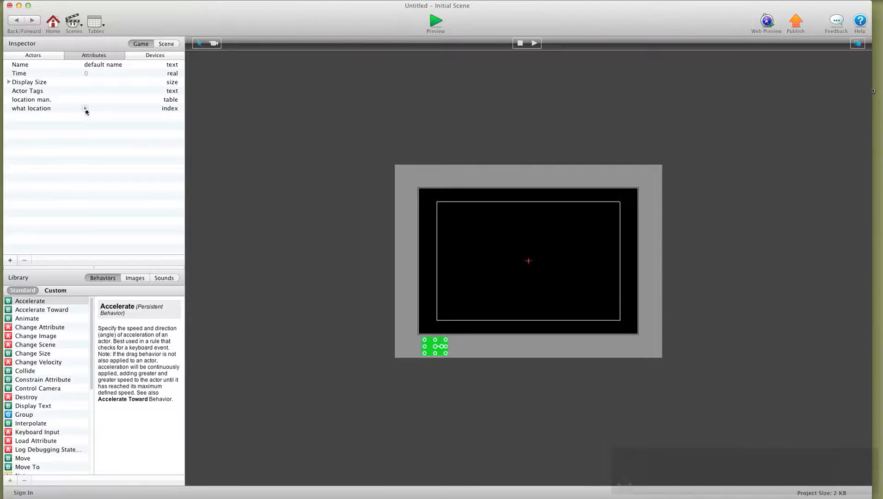
Step: Set the what location attribute's value to 1
double_click(86, 109)
text(1)
key(Return)
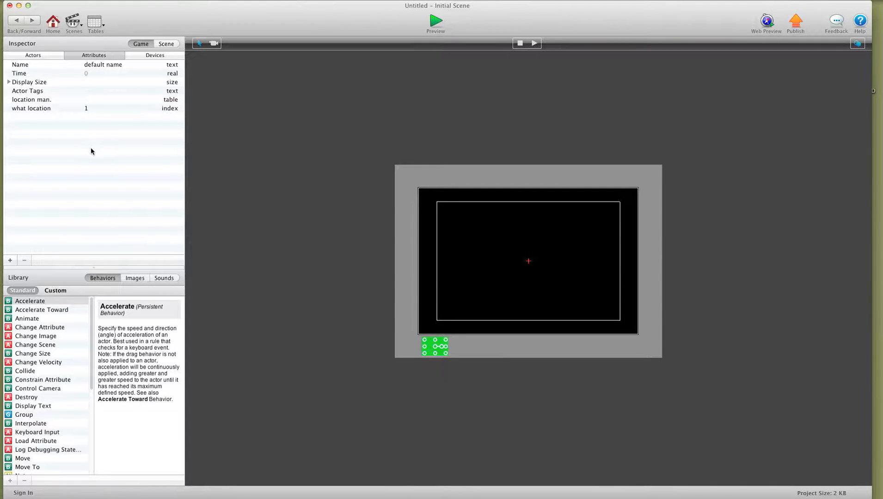
Step: Move the green round rules instance into the visible scene, near the middle of its lower edge
click(45, 56)
double_click(111, 89)
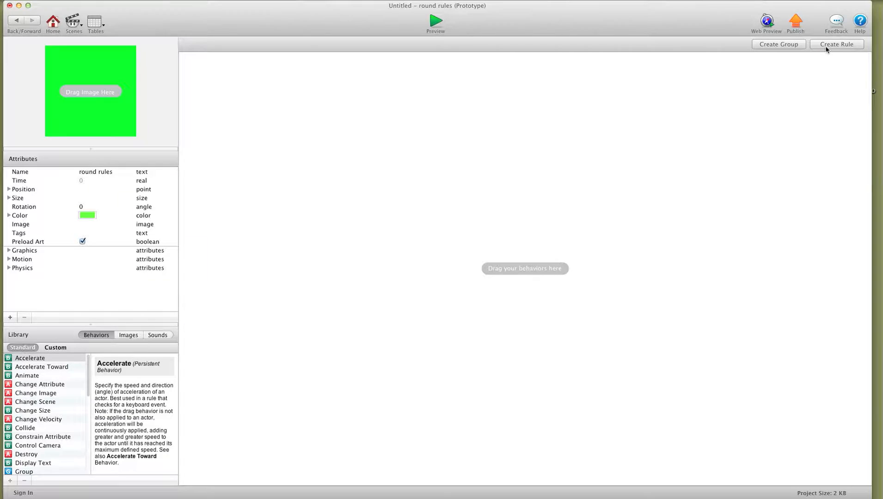
click(16, 22)
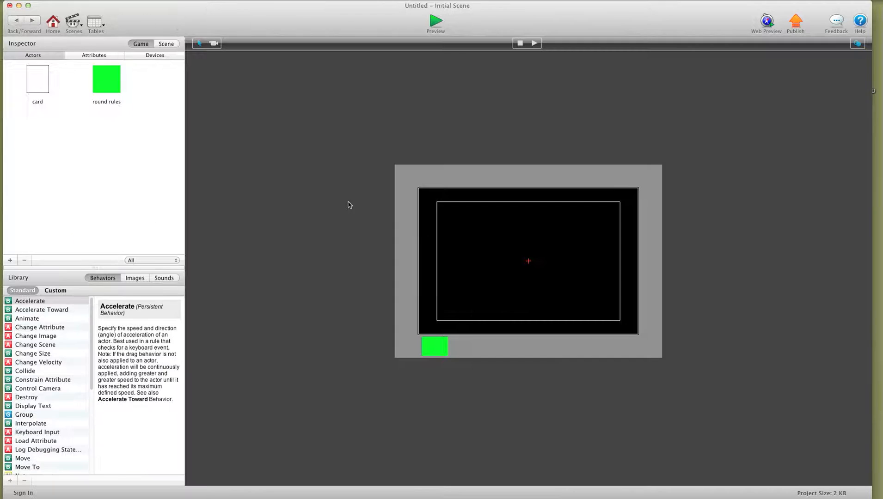
drag(438, 349, 532, 324)
Step: In the round rules actor, create a rule that fires when touch is pressed
double_click(103, 76)
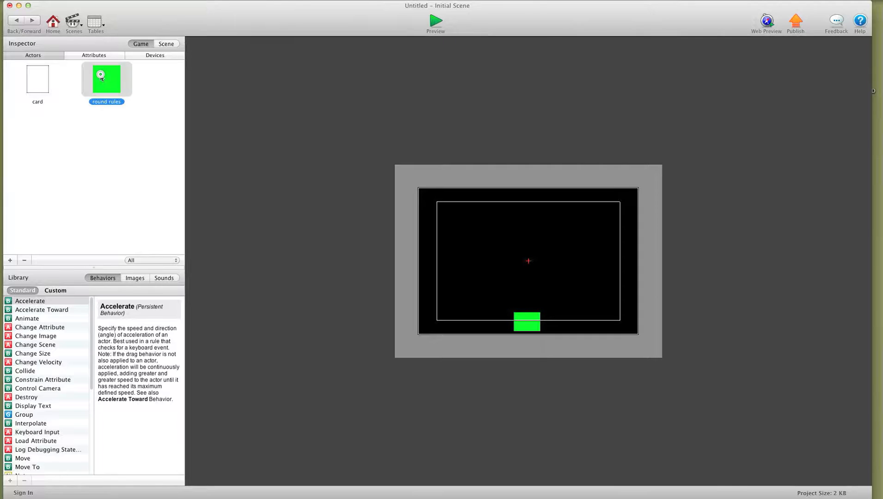
click(841, 43)
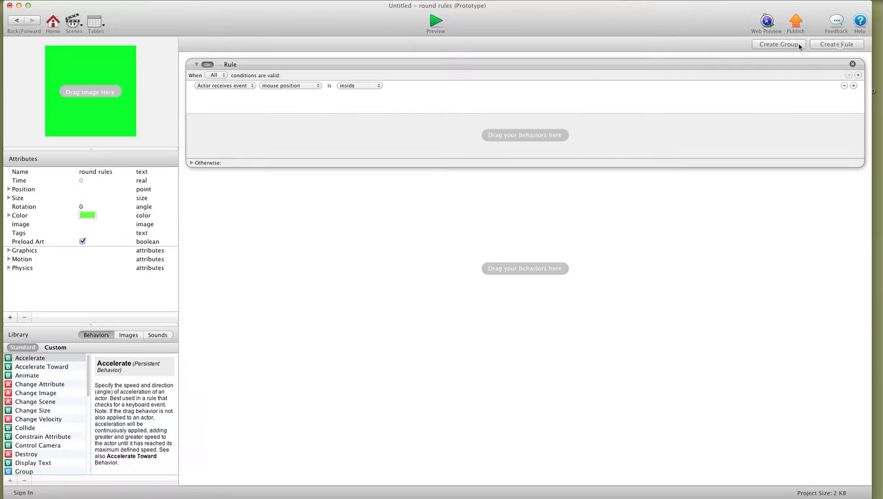
click(313, 87)
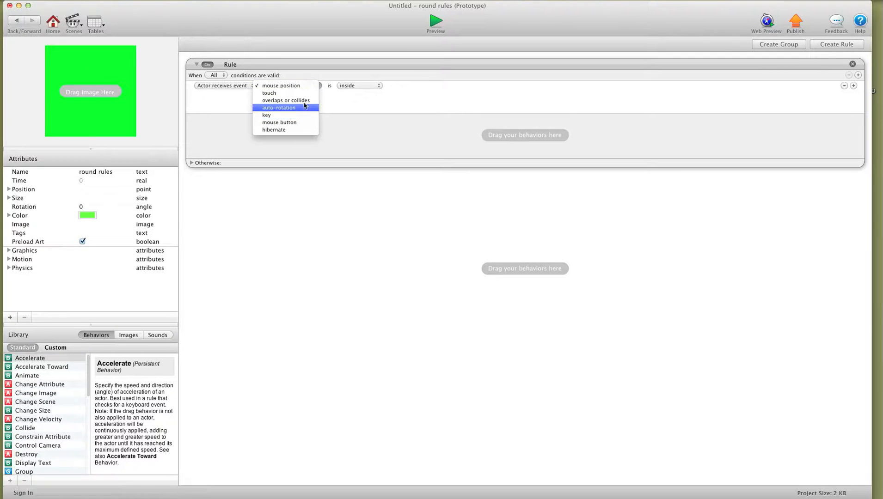
click(277, 93)
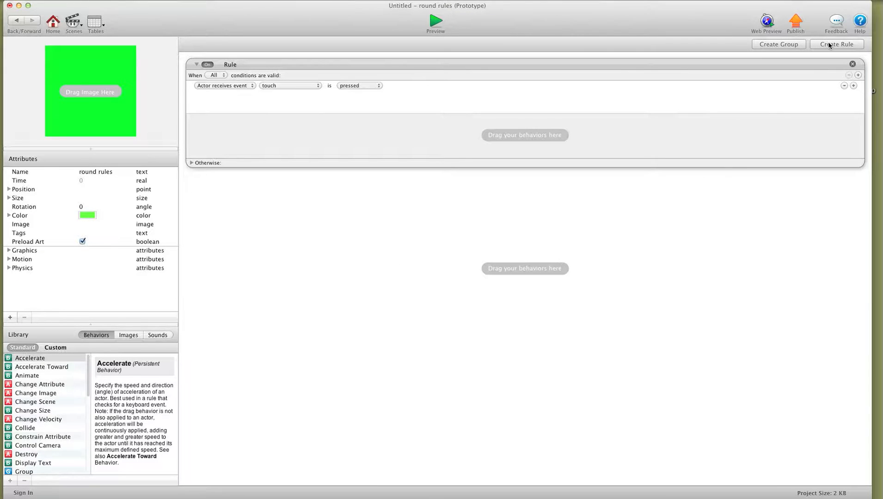
Step: Nest a second rule inside the touch rule, with an attribute condition on game.what location
scroll(25, 451, down, 10)
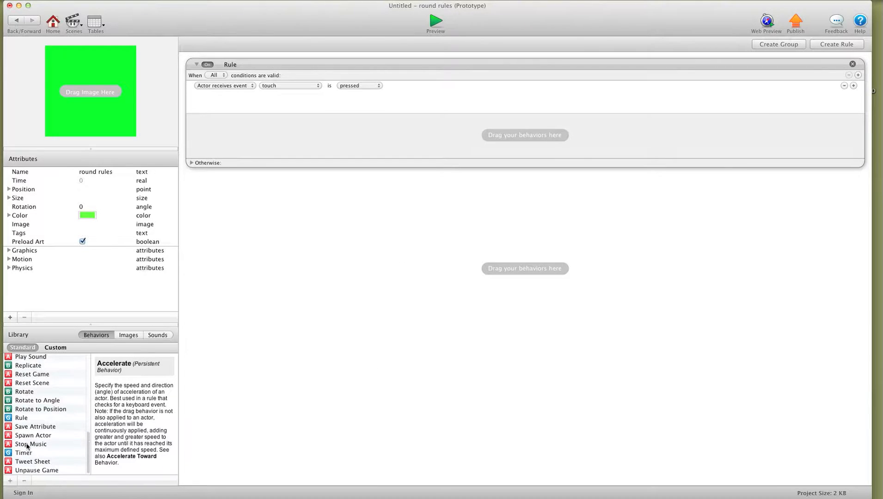
drag(21, 418, 308, 143)
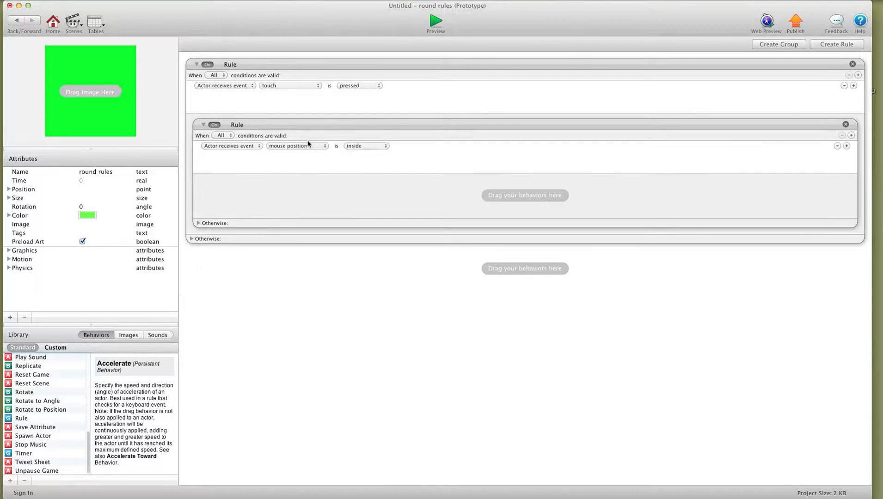
click(254, 146)
click(243, 153)
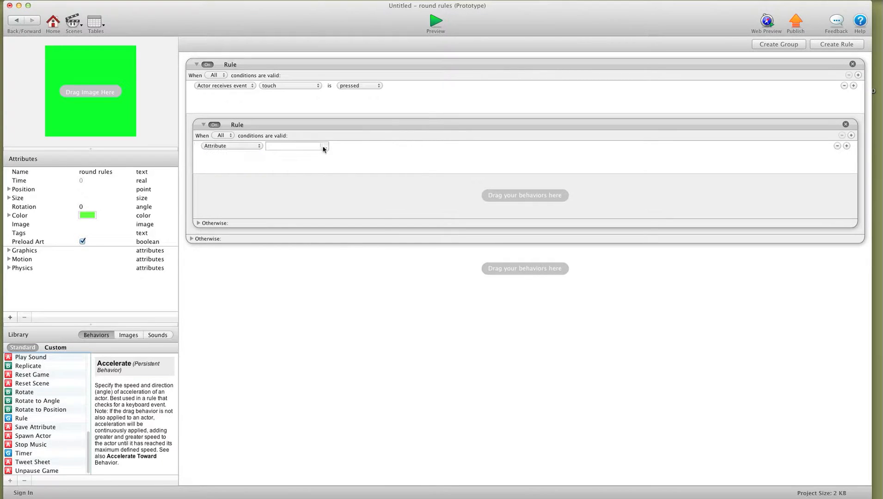
click(324, 146)
click(331, 156)
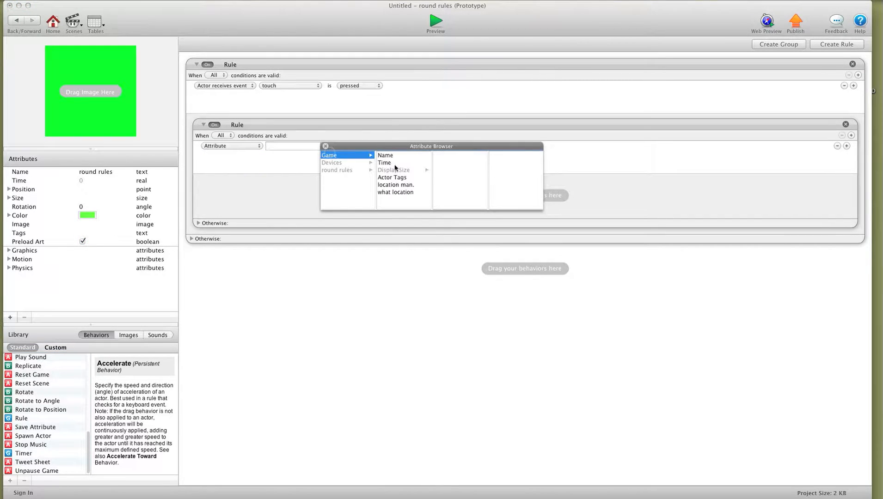
click(394, 192)
Step: Make the nested rule's condition require what location to be less than 15
click(350, 146)
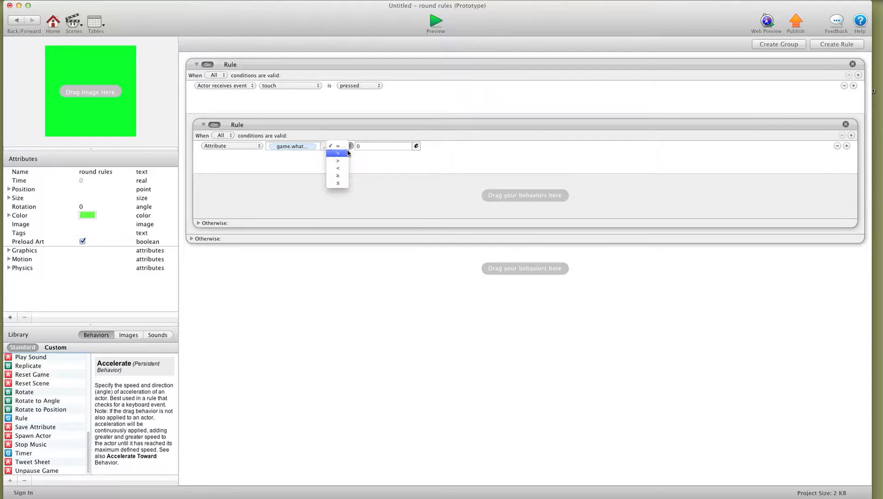
click(337, 168)
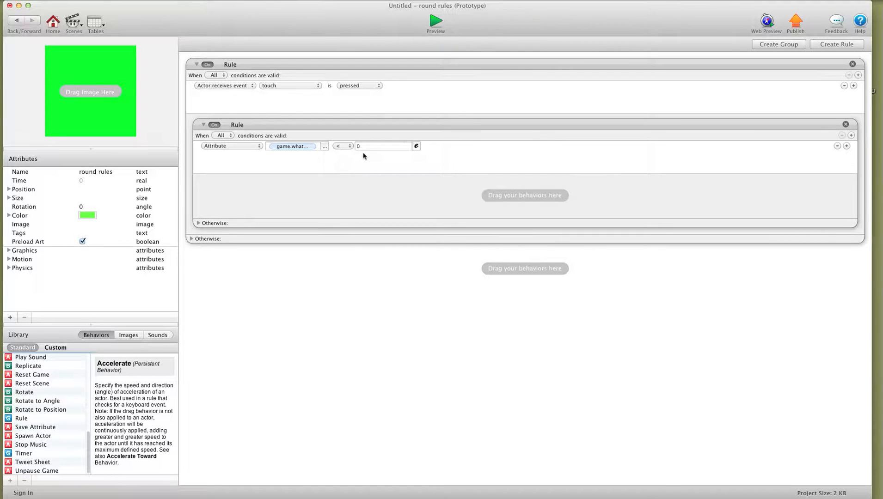
click(365, 147)
text(15)
click(361, 187)
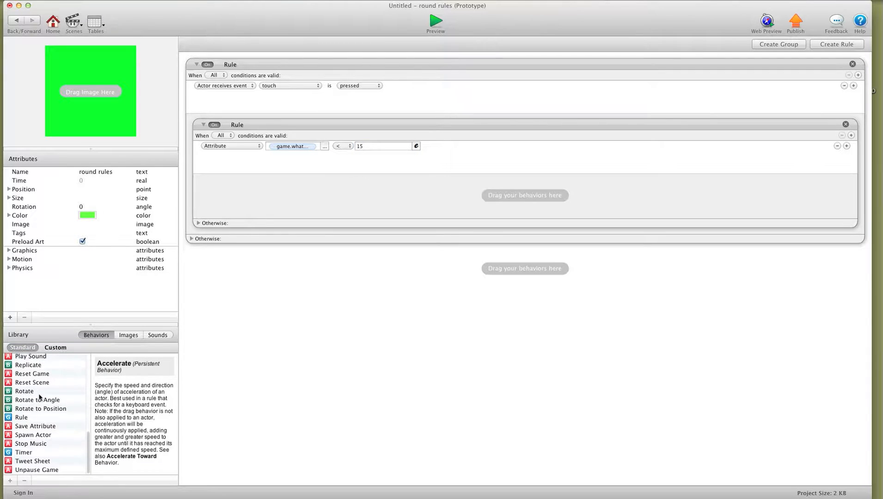
Step: Add a Timer inside the nested rule, running every 0.05 seconds with Run to Completion enabled
drag(23, 454, 253, 191)
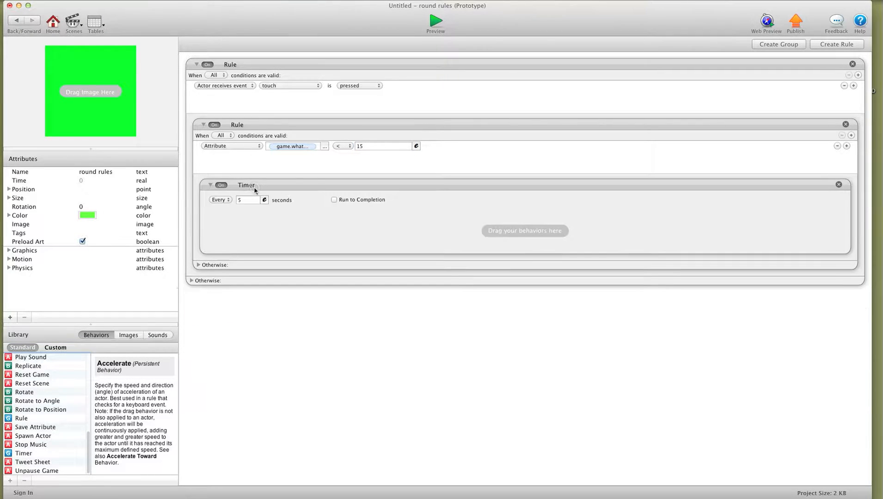
click(231, 200)
click(231, 200)
drag(246, 200, 239, 199)
click(334, 199)
Step: Add a Spawn Actor behavior for the card actor inside the Timer
scroll(48, 384, up, 10)
scroll(44, 398, down, 10)
drag(33, 436, 273, 227)
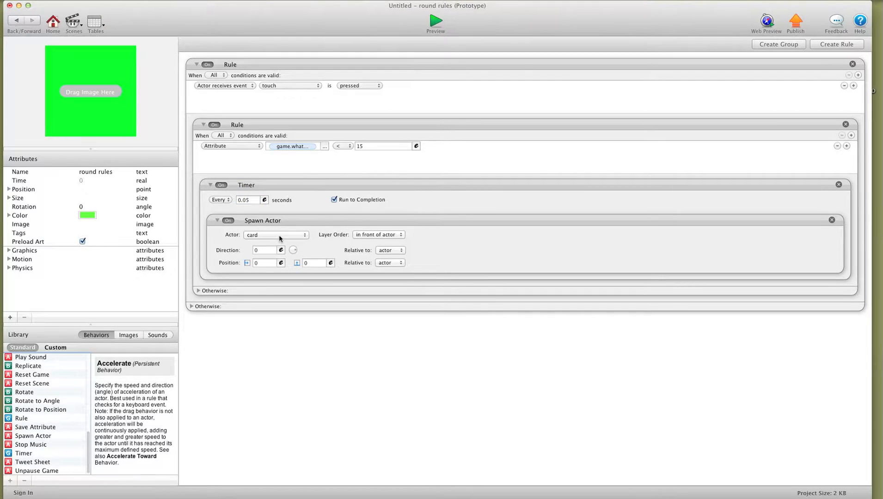
Step: Insert the tableCellValue function into the expression for Spawn Actor's horizontal position
click(281, 263)
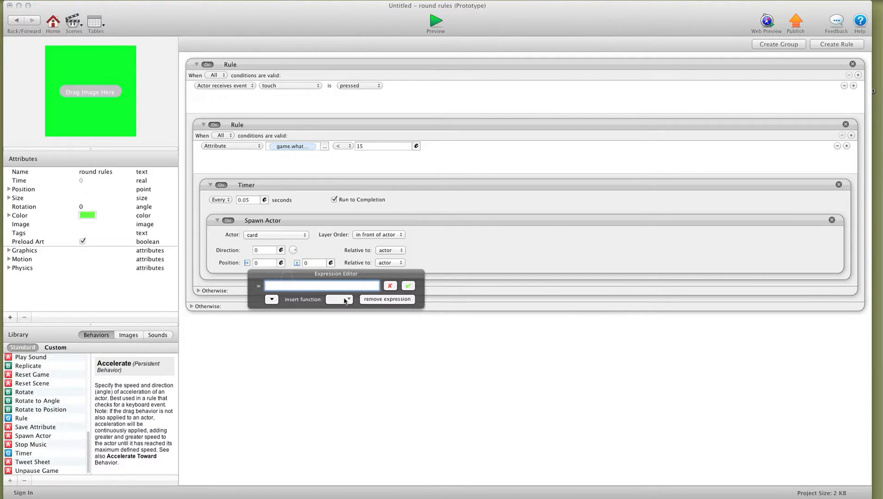
click(344, 301)
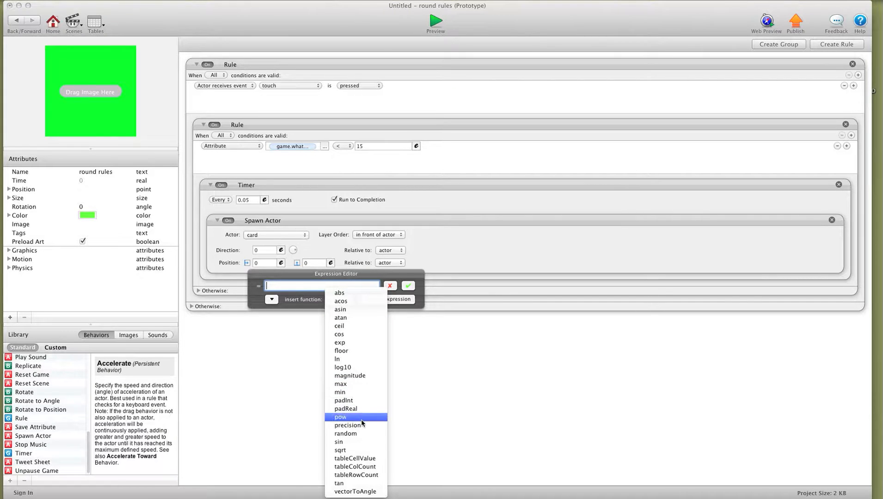
click(359, 458)
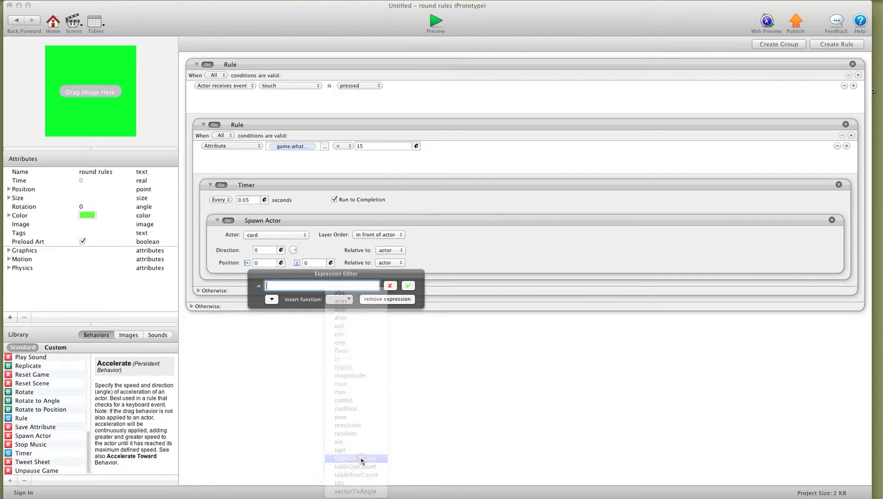
Step: Replace the table placeholder in the tableCellValue expression with the game's location man. table
click(317, 287)
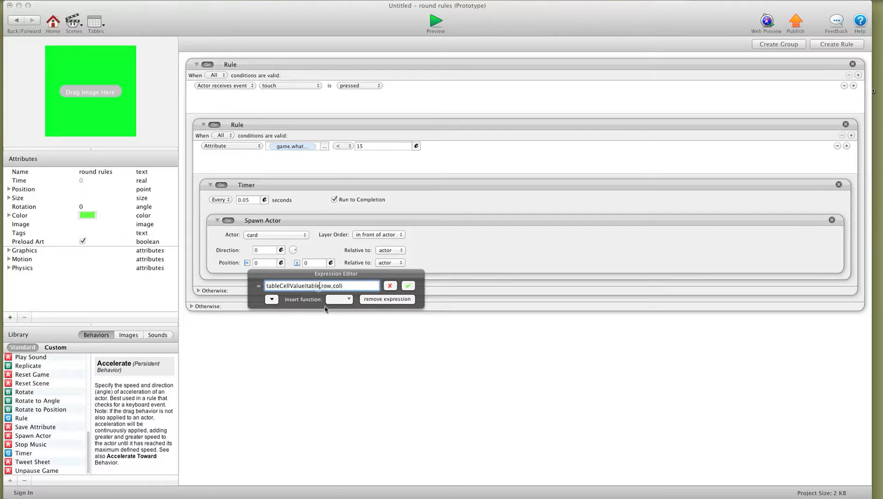
key(BackSpace)
key(BackSpace)
key(BackSpace)
key(BackSpace)
key(BackSpace)
key(BackSpace)
click(272, 299)
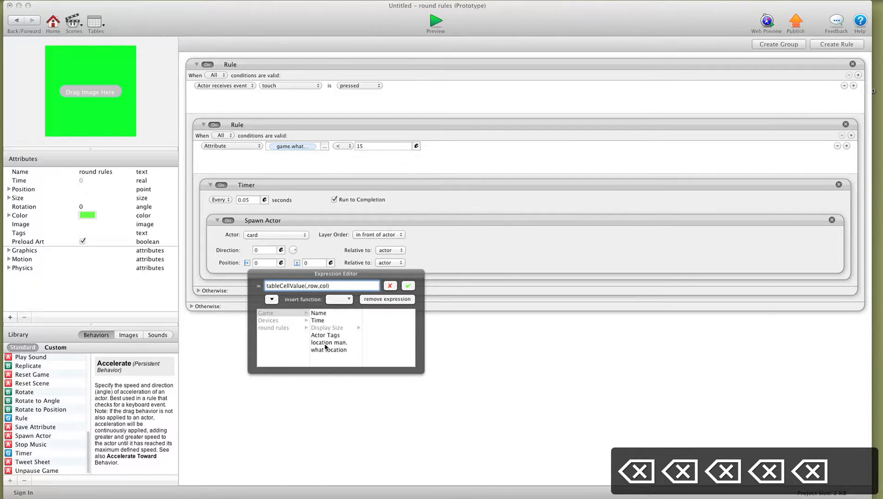
click(326, 342)
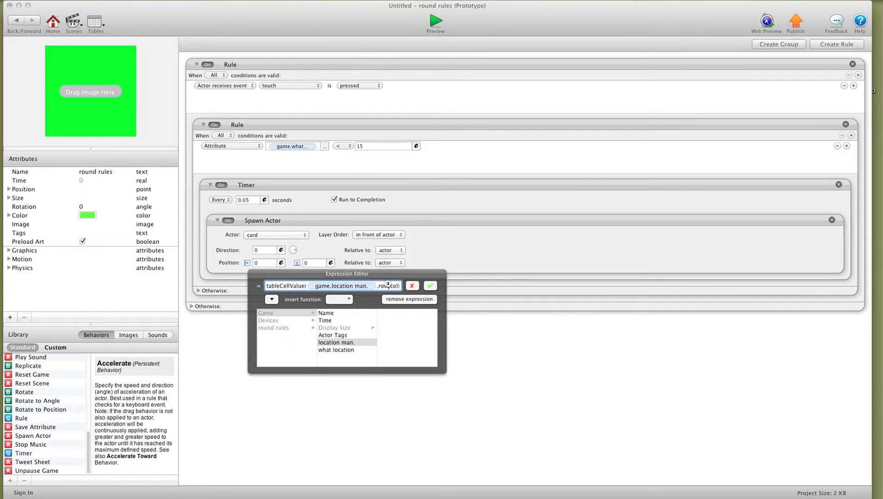
Step: Complete the horizontal position expression with row 1 and the game's what location attribute as the column
drag(389, 286, 377, 286)
key(BackSpace)
key(BackSpace)
text(1)
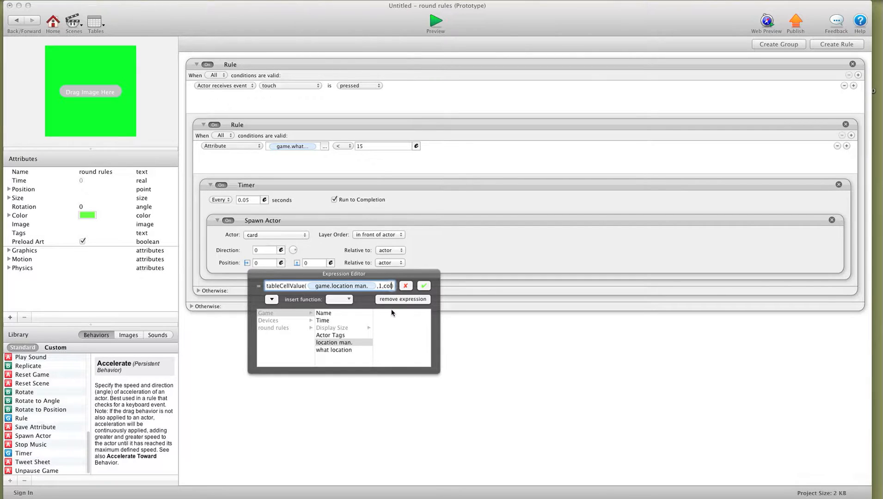
key(BackSpace)
key(BackSpace)
key(BackSpace)
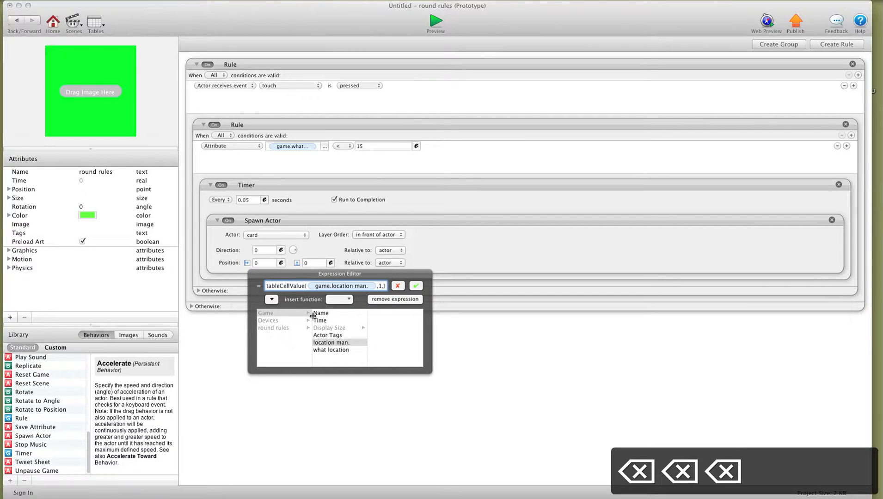
text(,)
click(331, 351)
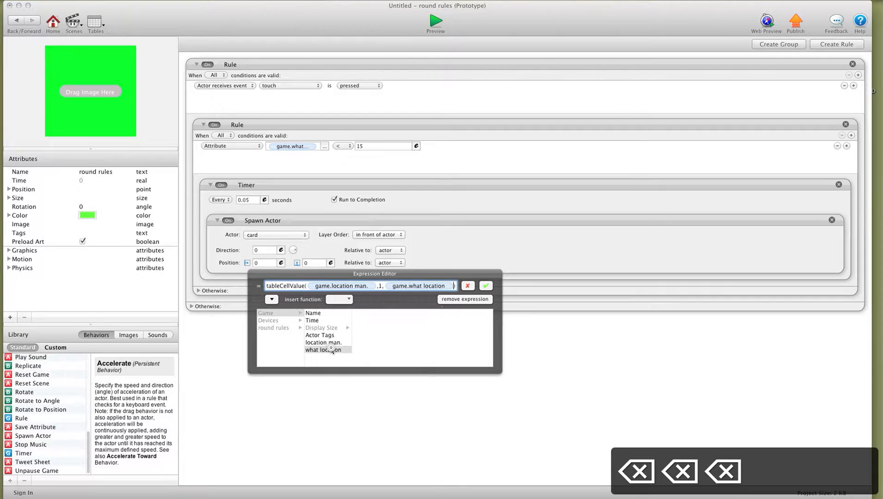
click(485, 286)
Step: Insert the tableCellValue function for Spawn Actor's vertical position, using the game's location man. table
click(331, 264)
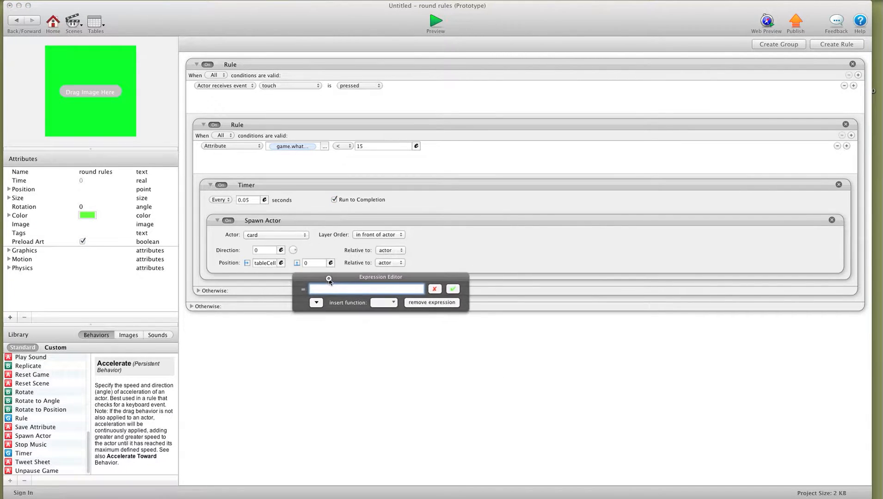
click(392, 299)
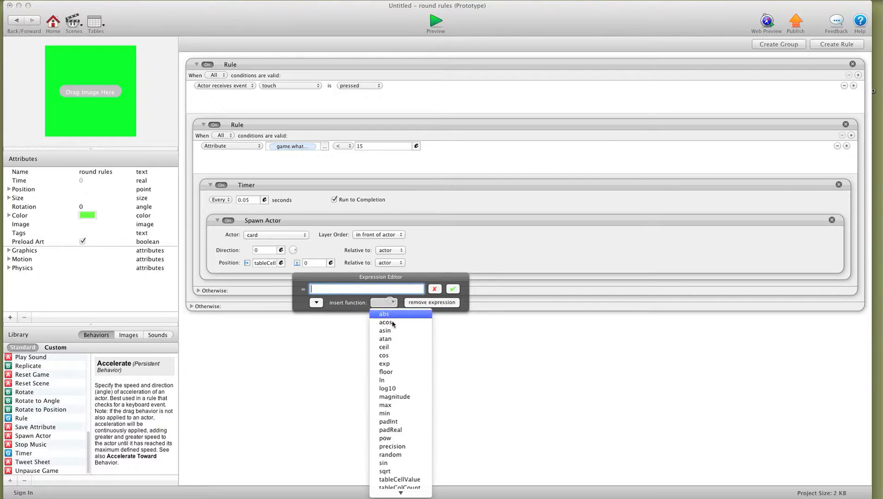
click(399, 478)
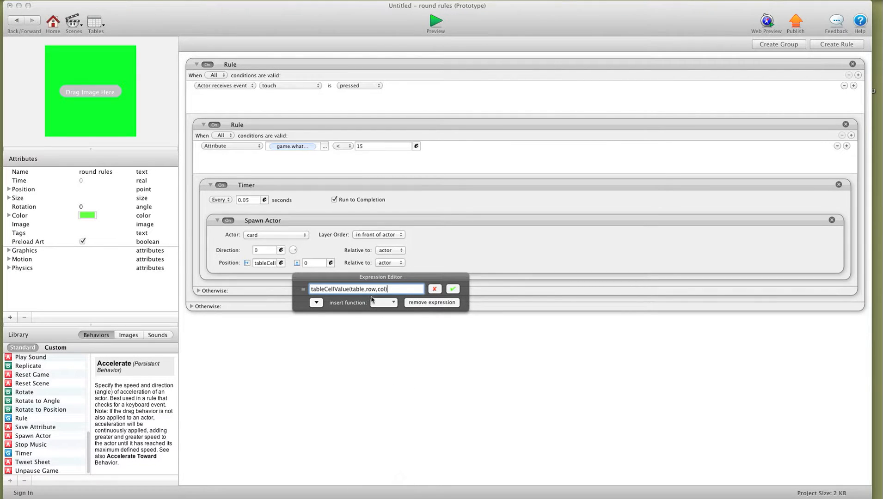
key(BackSpace)
key(BackSpace)
key(BackSpace)
key(BackSpace)
key(BackSpace)
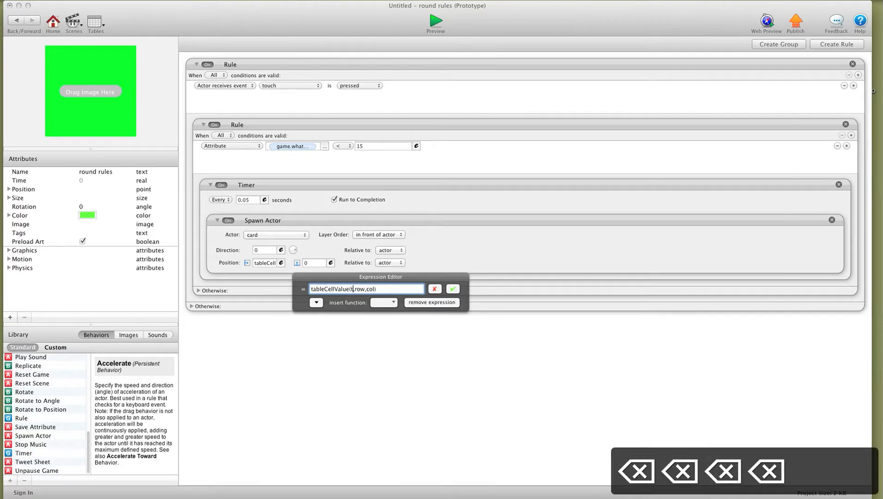
click(316, 303)
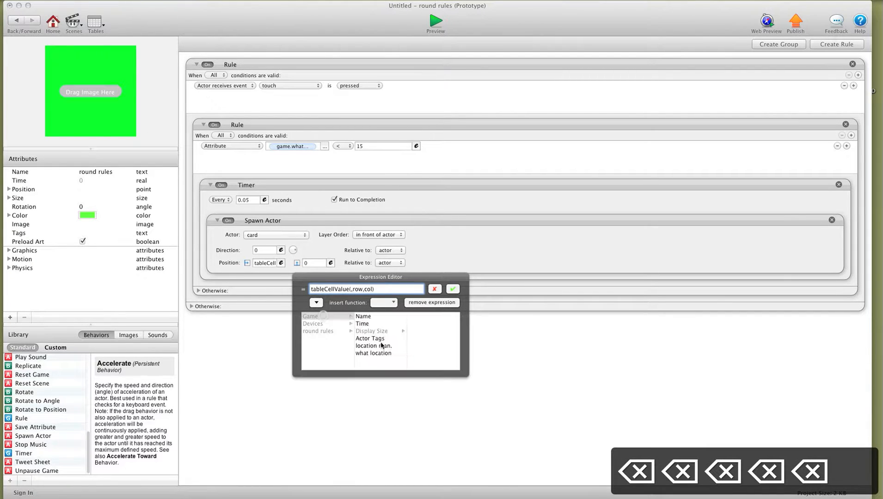
click(374, 346)
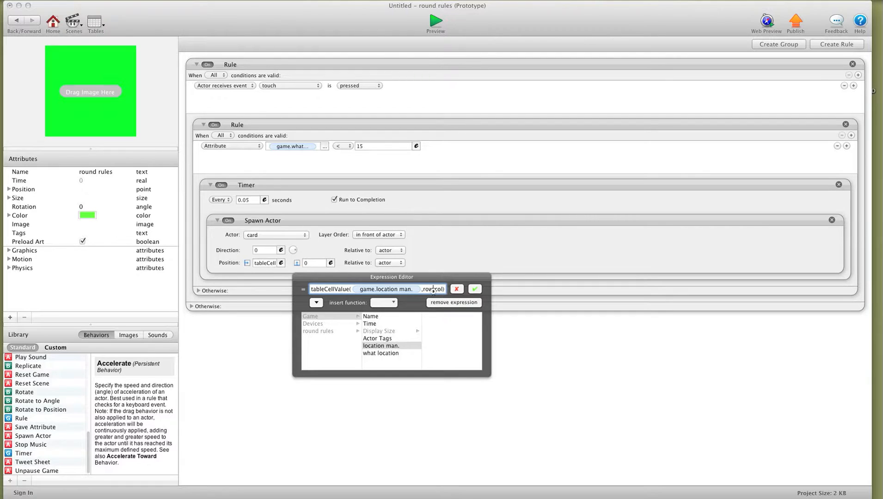
Step: Complete the vertical position expression with row 2 and the game's what location attribute as the column
drag(433, 289, 420, 290)
text(,2)
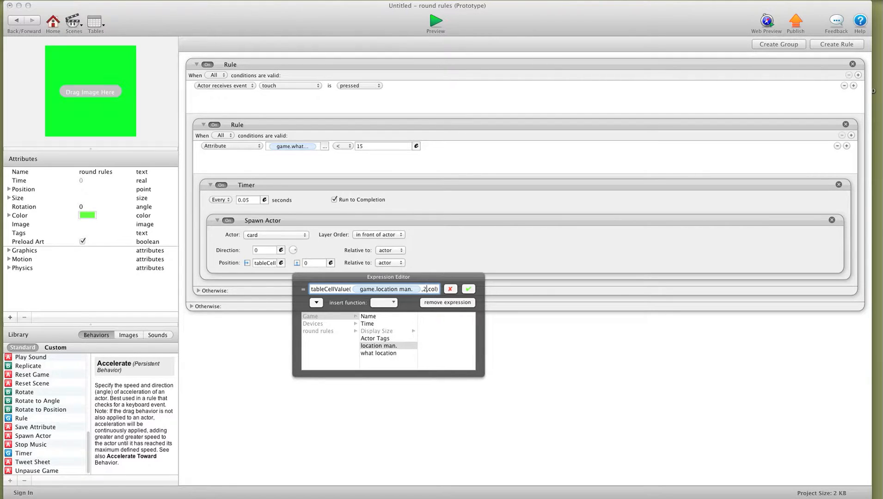
drag(437, 290, 431, 289)
key(BackSpace)
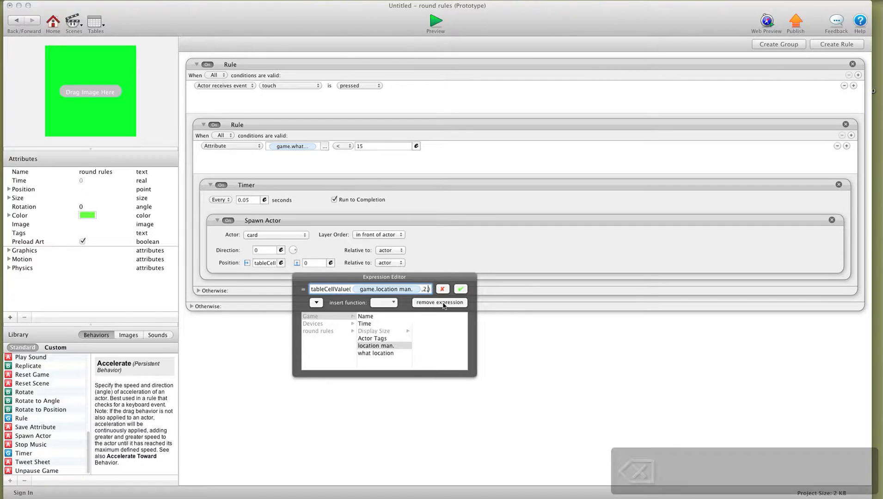
click(365, 353)
click(530, 289)
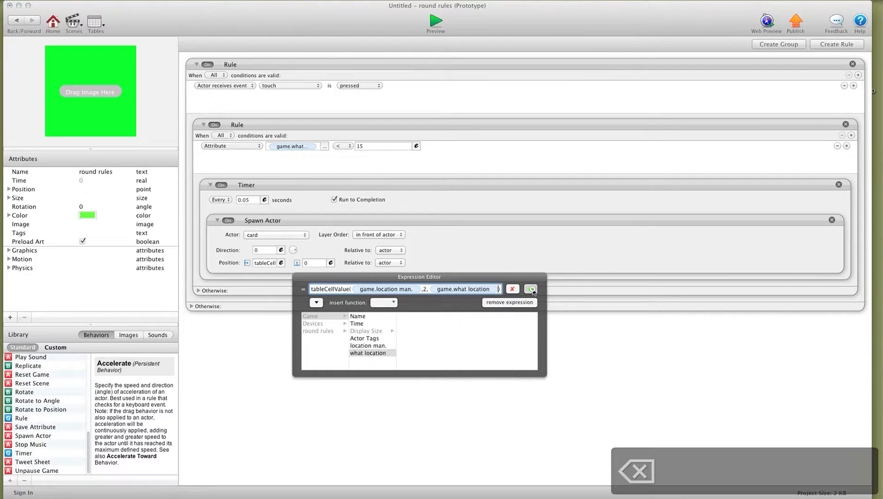
Step: Make both Spawn Actor's direction and its position relative to the scene
click(389, 250)
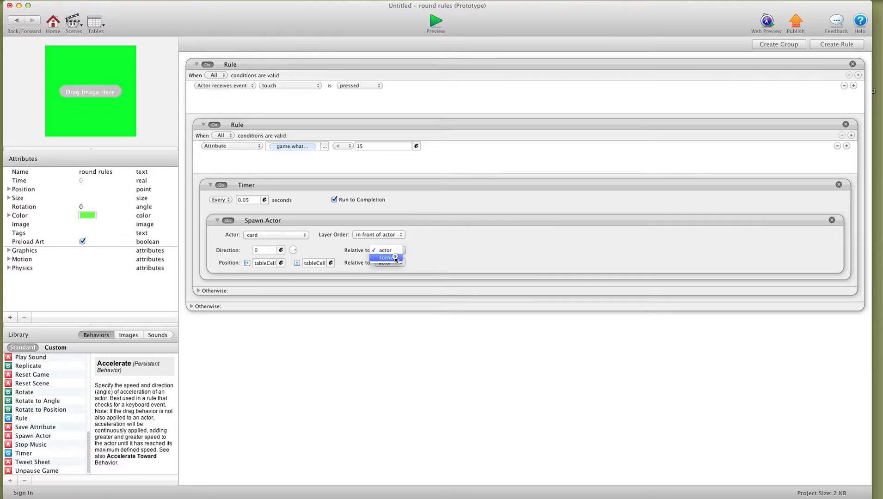
click(393, 258)
click(394, 262)
click(392, 270)
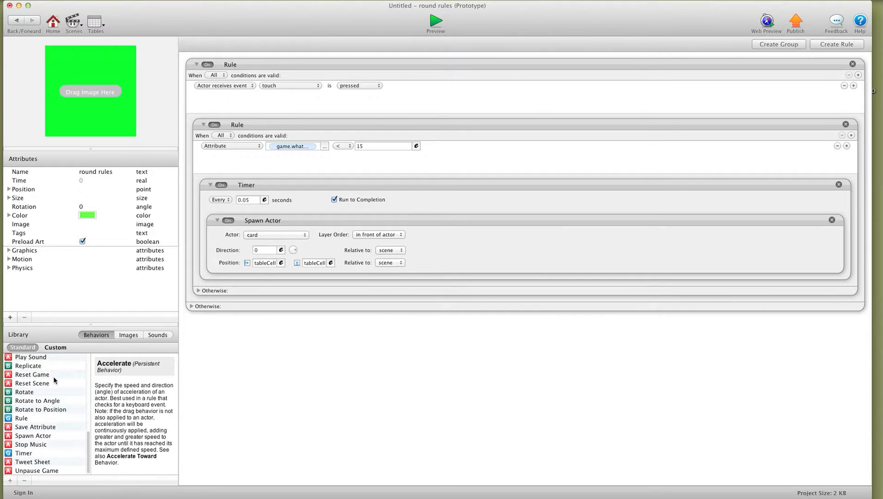
Step: Add a Change Attribute behavior below Spawn Actor inside the Timer, targeting game.what location
scroll(51, 378, up, 10)
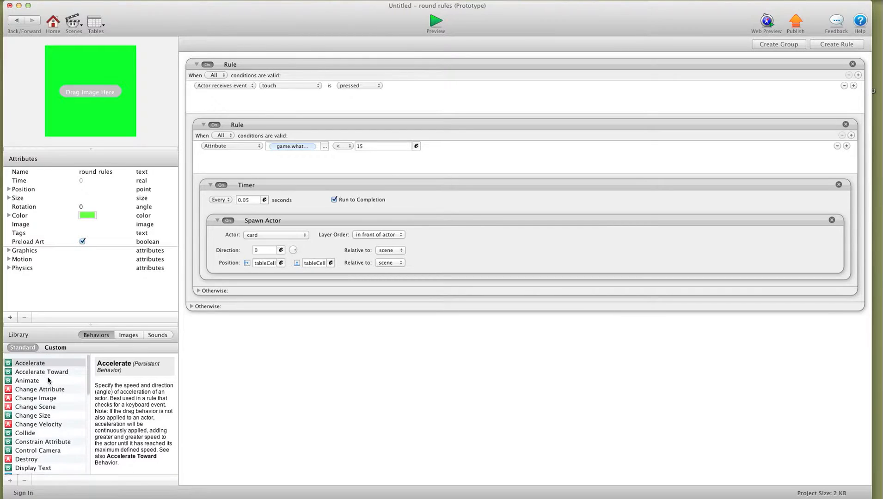
drag(38, 389, 269, 284)
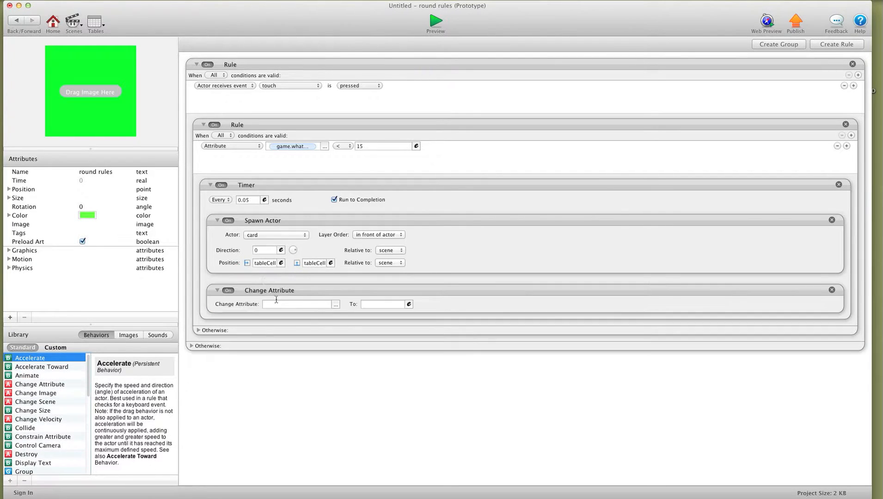
click(335, 305)
click(341, 314)
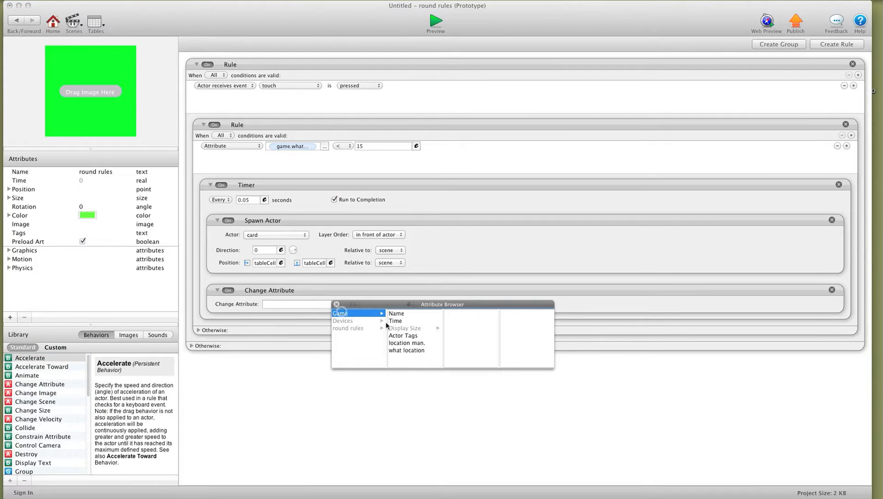
click(410, 351)
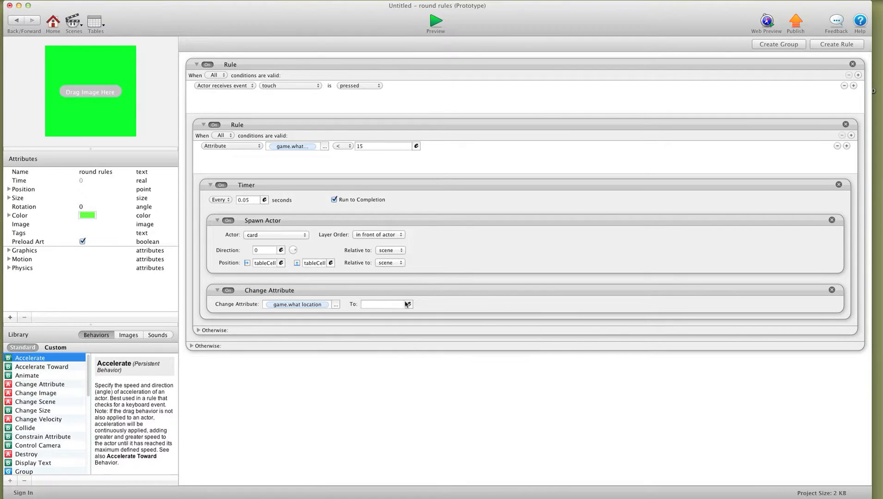
Step: Set the Change Attribute value to the expression game.what location+1
click(408, 304)
click(368, 318)
click(363, 331)
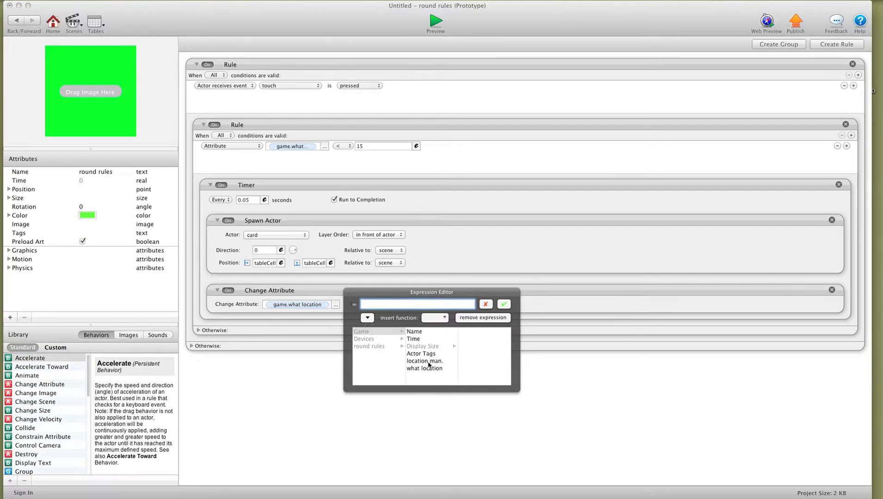
click(424, 369)
text(+)
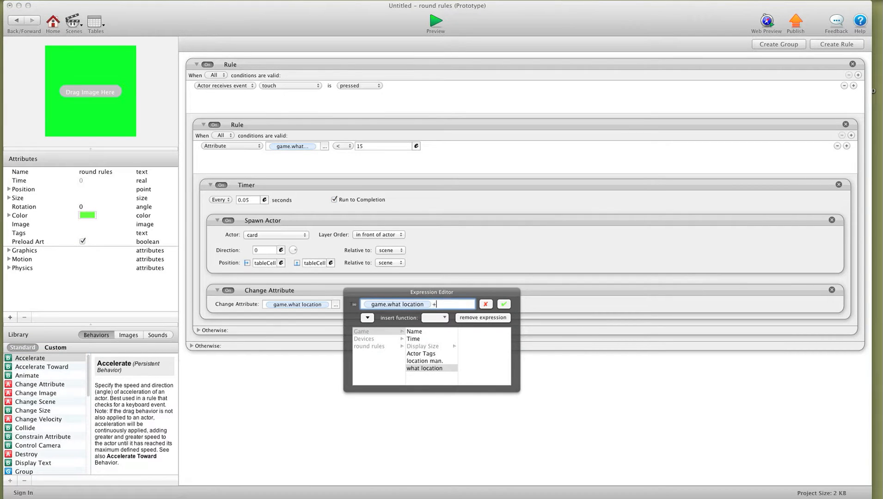
text(1)
click(503, 304)
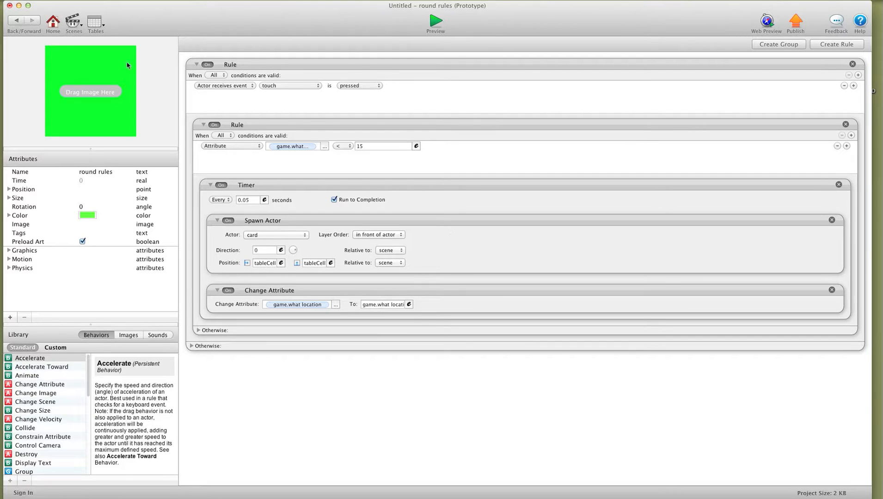
Step: Save the project to the Desktop under the name sss
click(73, 0)
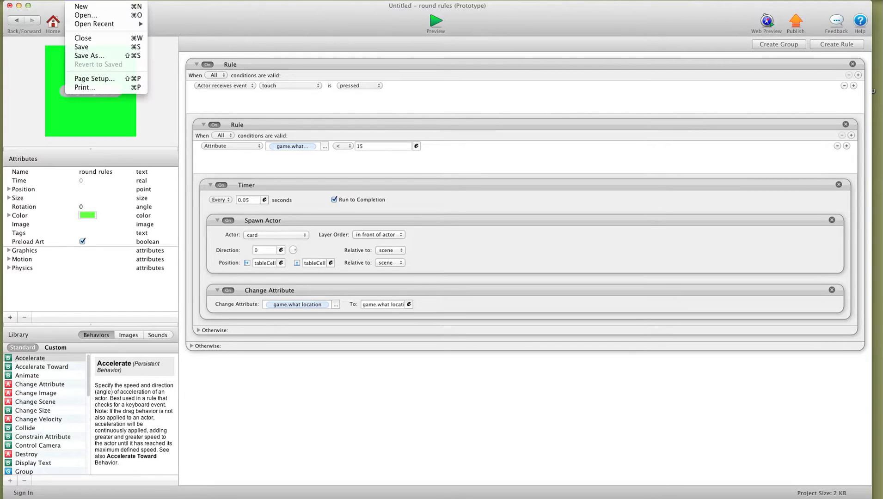
click(100, 55)
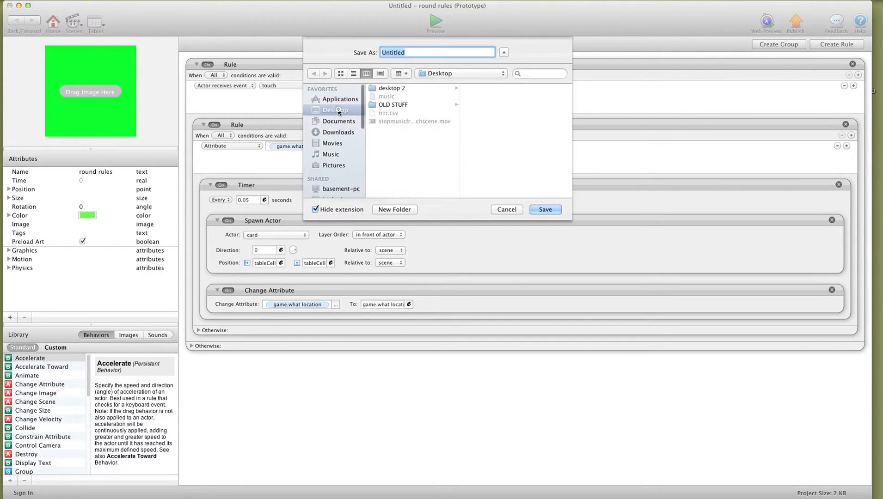
text(sss)
click(545, 209)
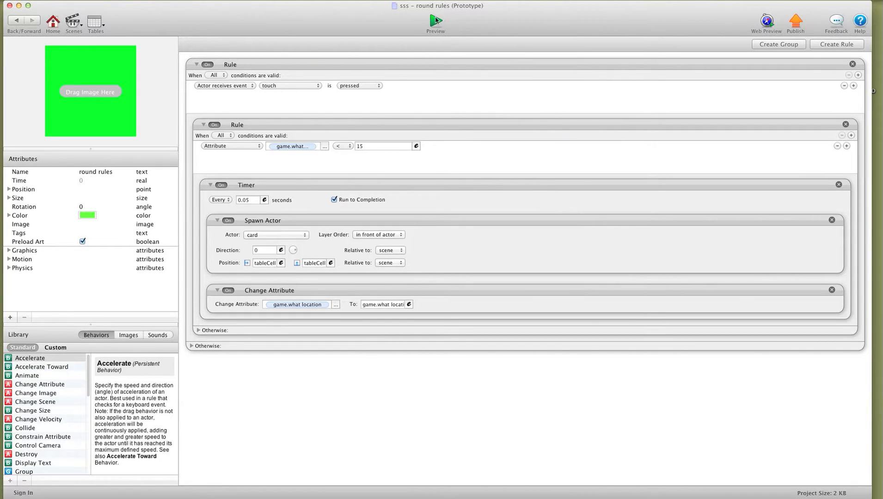
Step: Preview the project and touch the green actor repeatedly to test card spawning, returning to the round rules actor
click(436, 20)
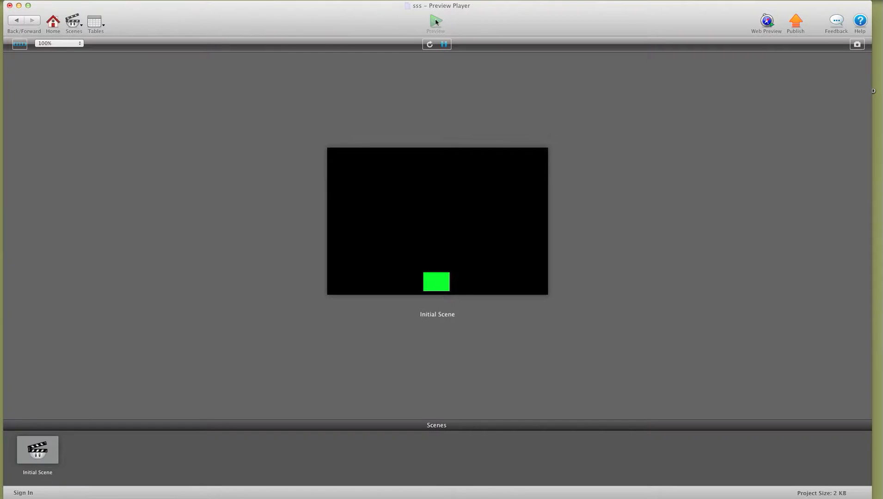
click(436, 280)
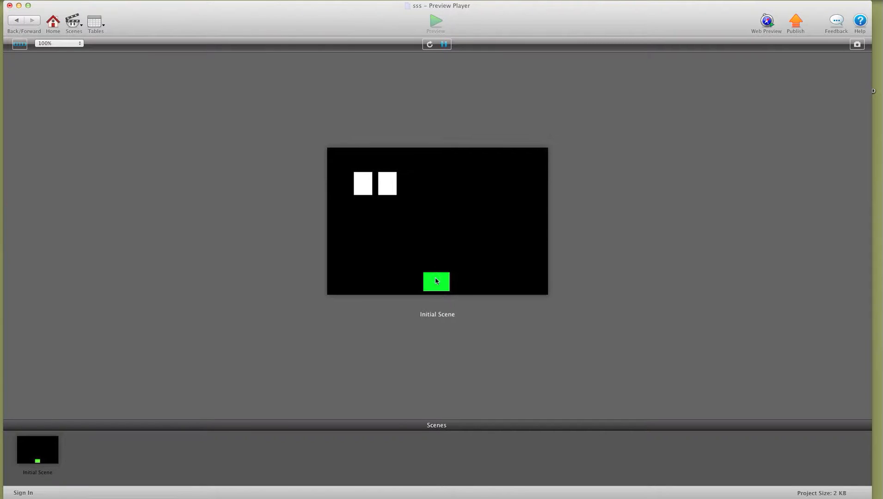
click(436, 280)
click(432, 282)
click(432, 282)
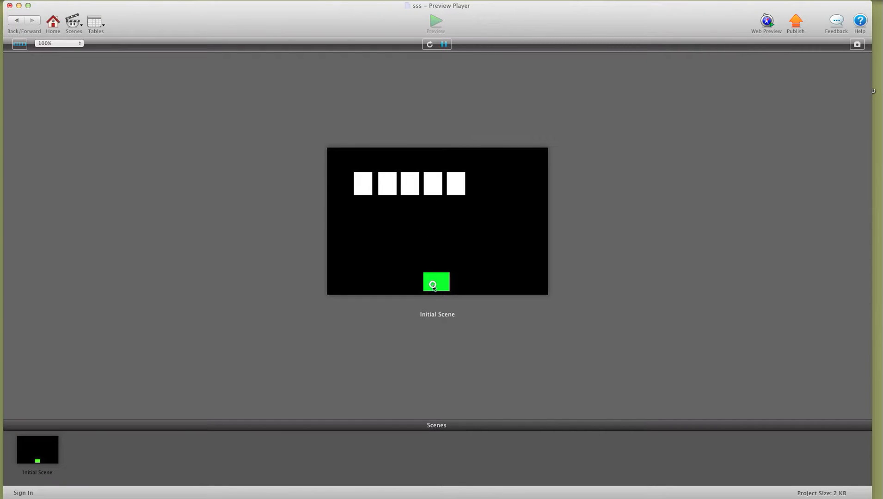
click(16, 20)
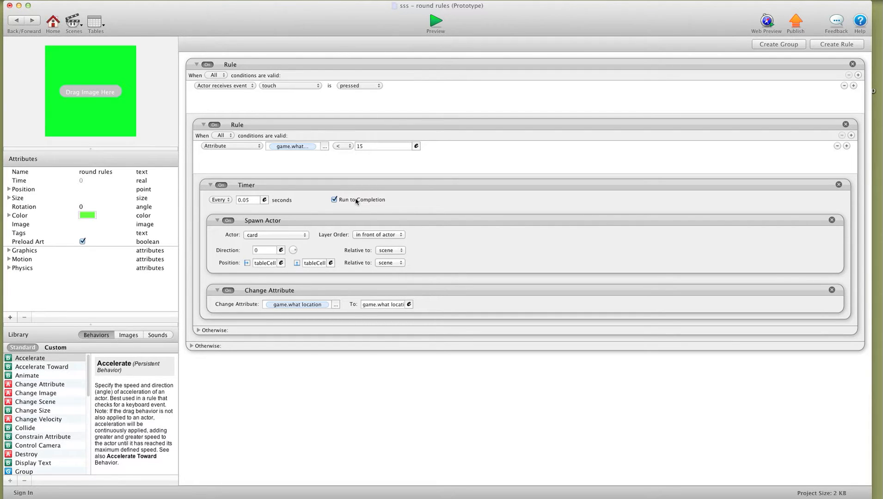
Step: Move the what location rule out of the touch rule and delete the touch rule
drag(319, 126, 319, 65)
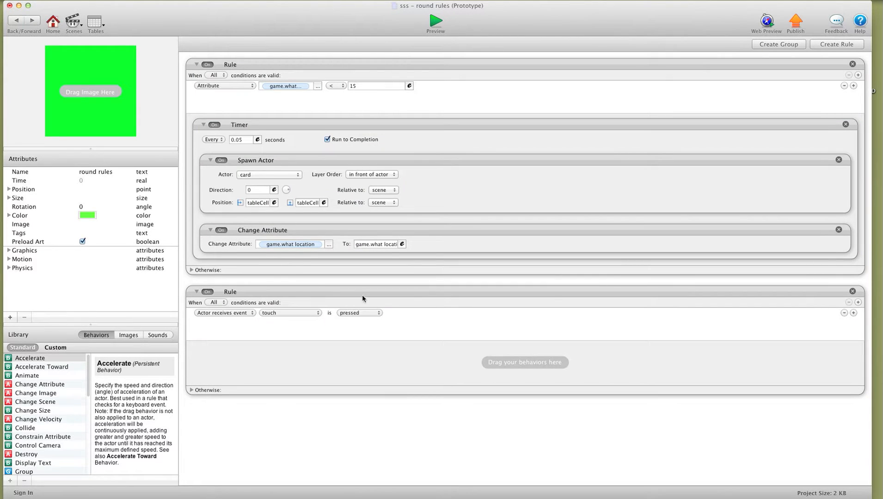
click(852, 291)
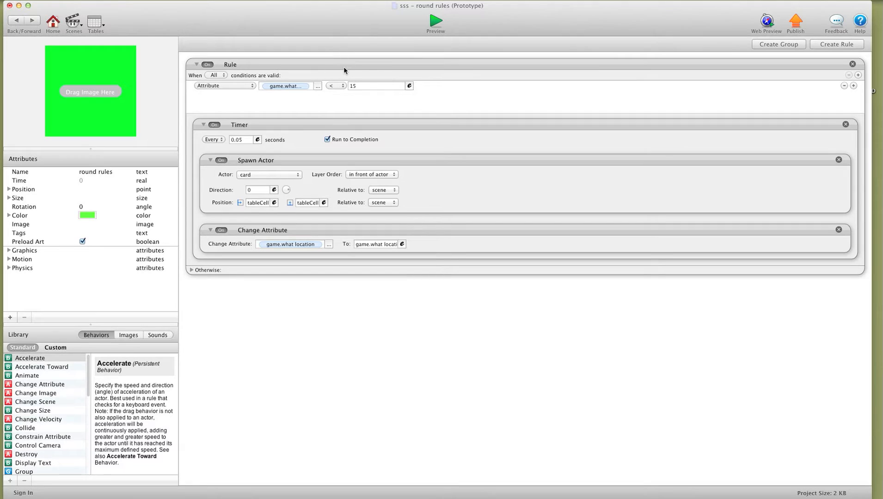
Step: Set the rule's what location limit to 16 and replay the scene preview several times
click(363, 85)
click(436, 24)
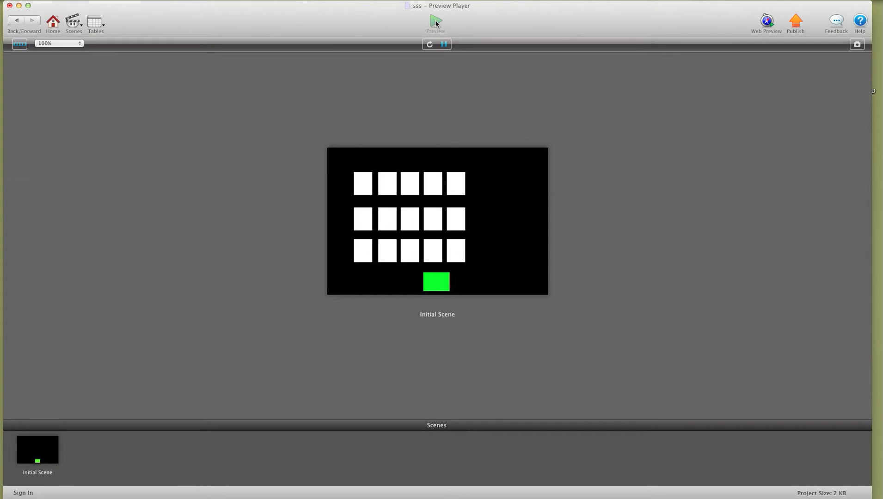
click(429, 45)
click(429, 45)
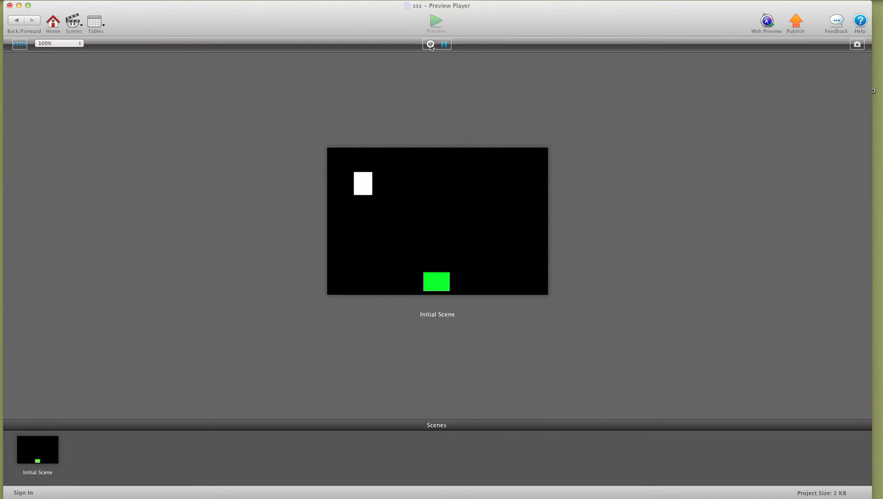
click(429, 45)
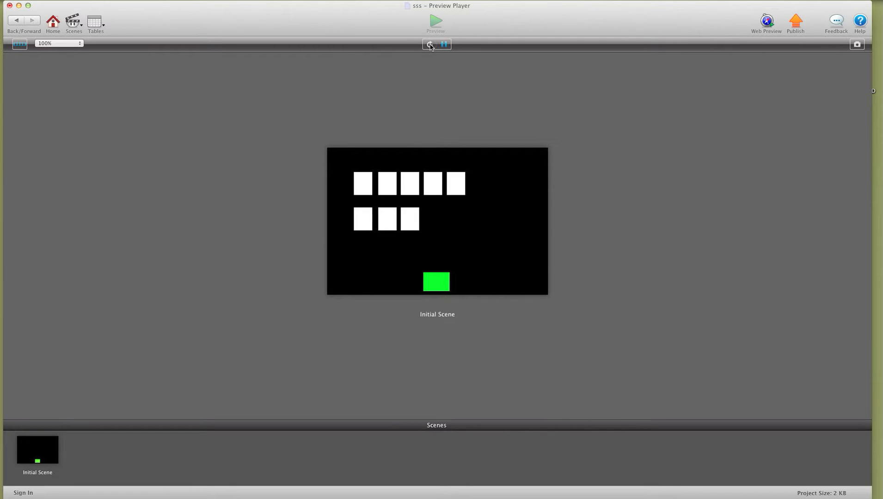
click(430, 45)
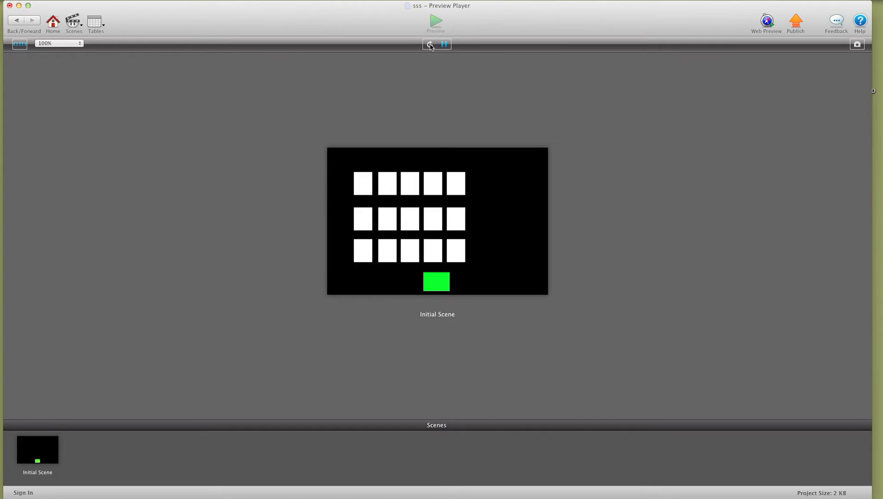
click(430, 45)
click(17, 20)
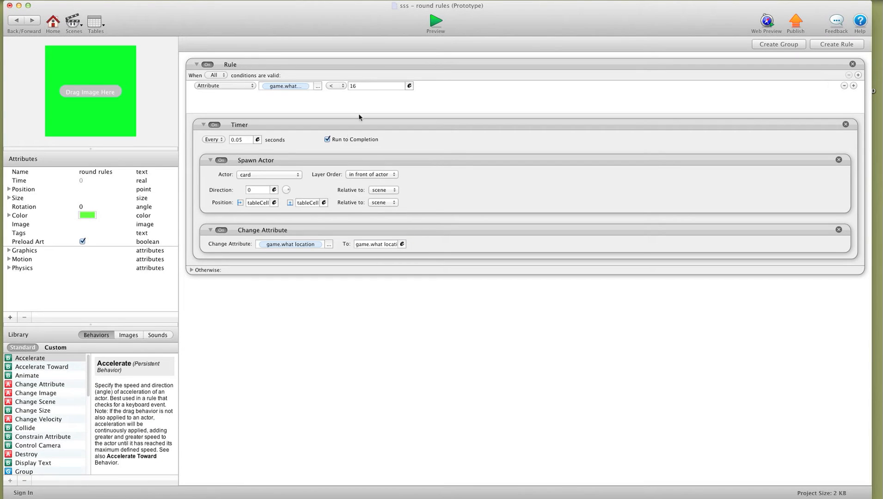
Step: Set the rule's what location limit to 6 and preview the scene
click(369, 85)
click(435, 24)
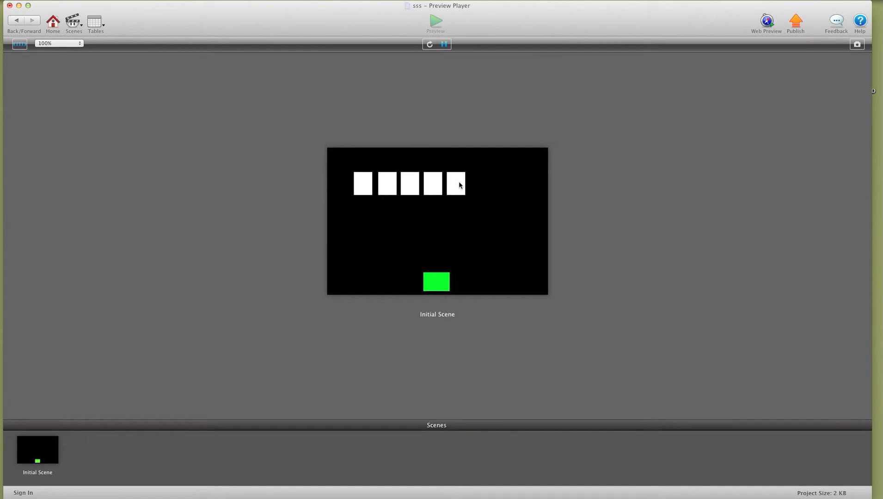
click(18, 20)
Step: Raise the rule's what location limit so two full rows of cards spawn, and preview the scene
click(371, 86)
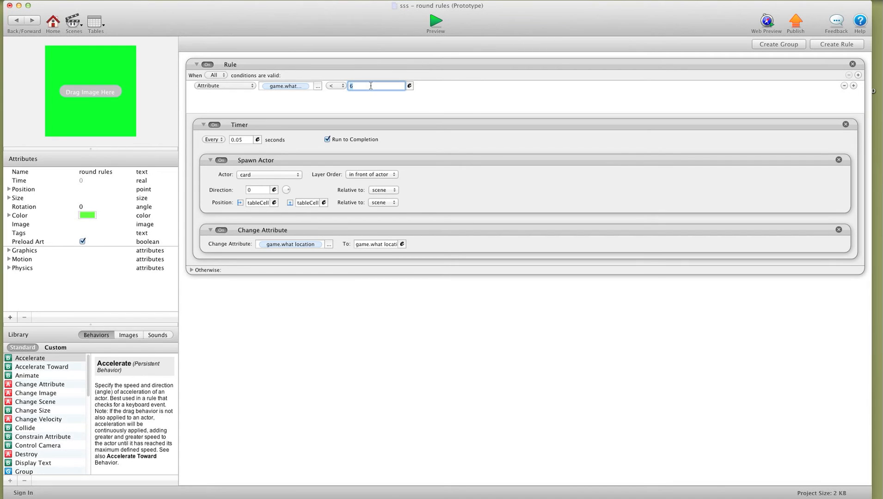
click(436, 24)
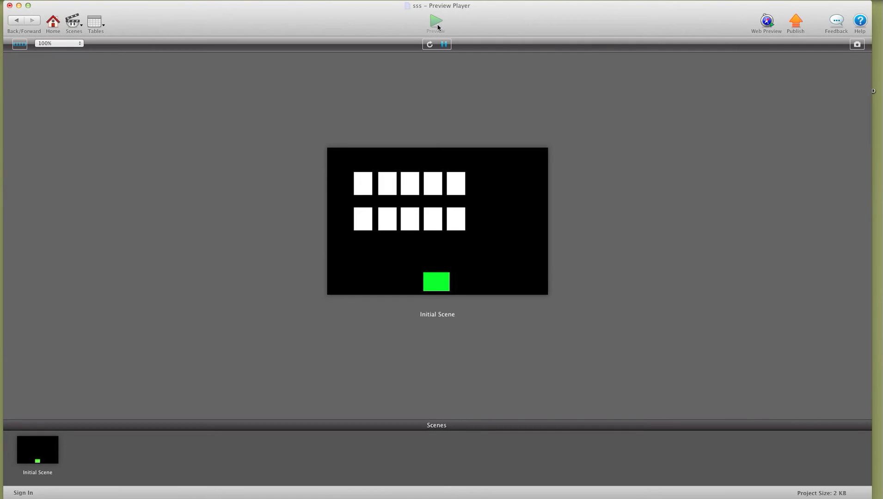